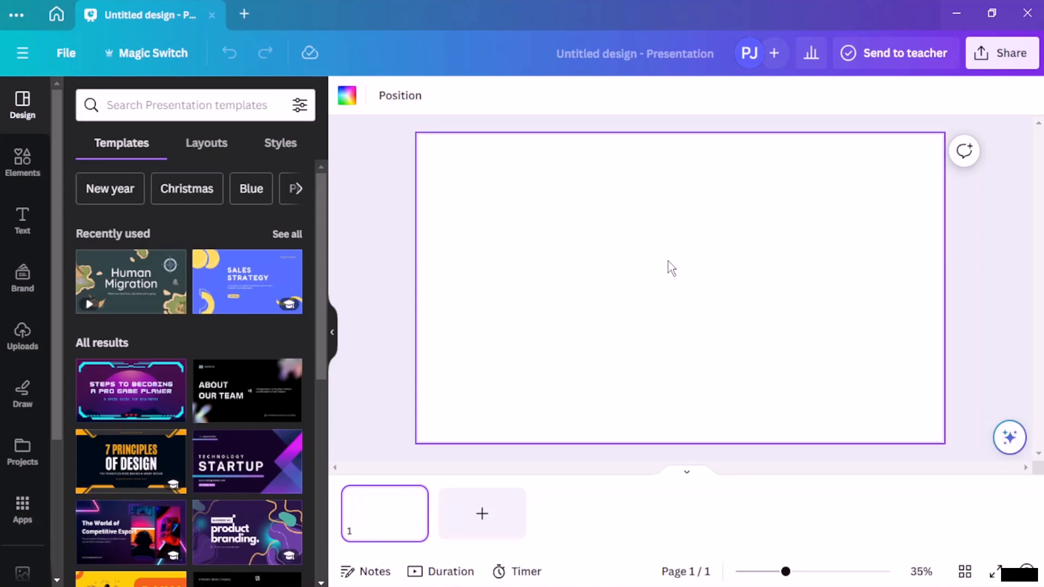
# Add two blank pages to the presentation after page 1.
pyautogui.click(517, 500)
pyautogui.click(582, 507)
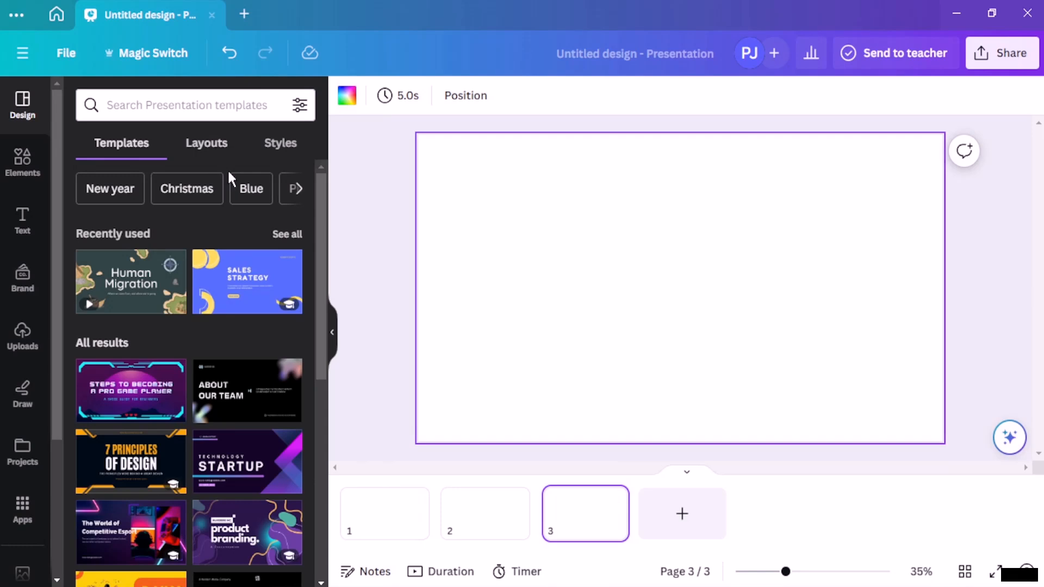
# Browse the full collection of stock photos in the elements library.
pyautogui.click(23, 161)
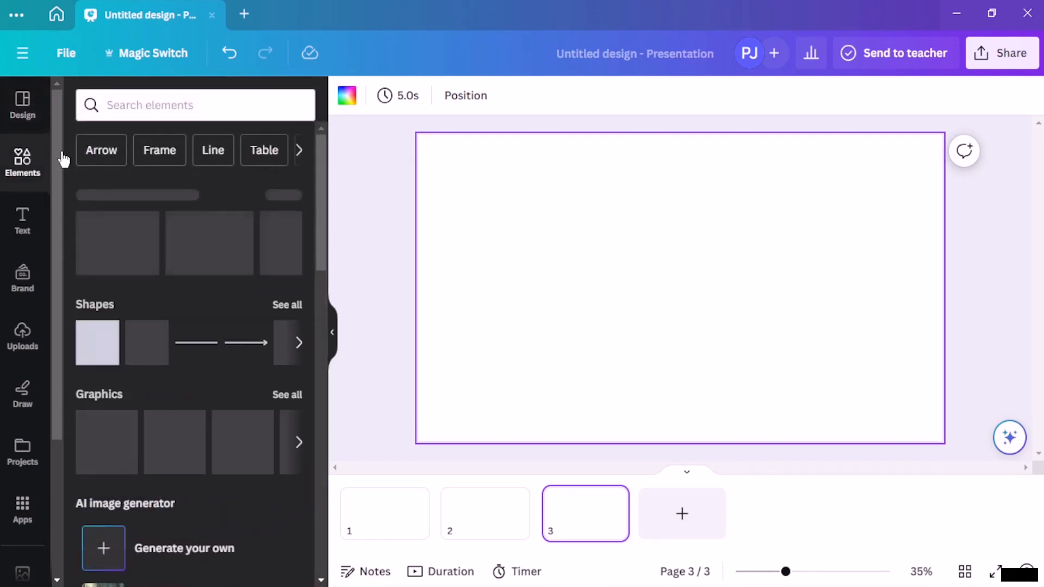
pyautogui.scroll(-3, 195, 269)
pyautogui.scroll(-5, 194, 269)
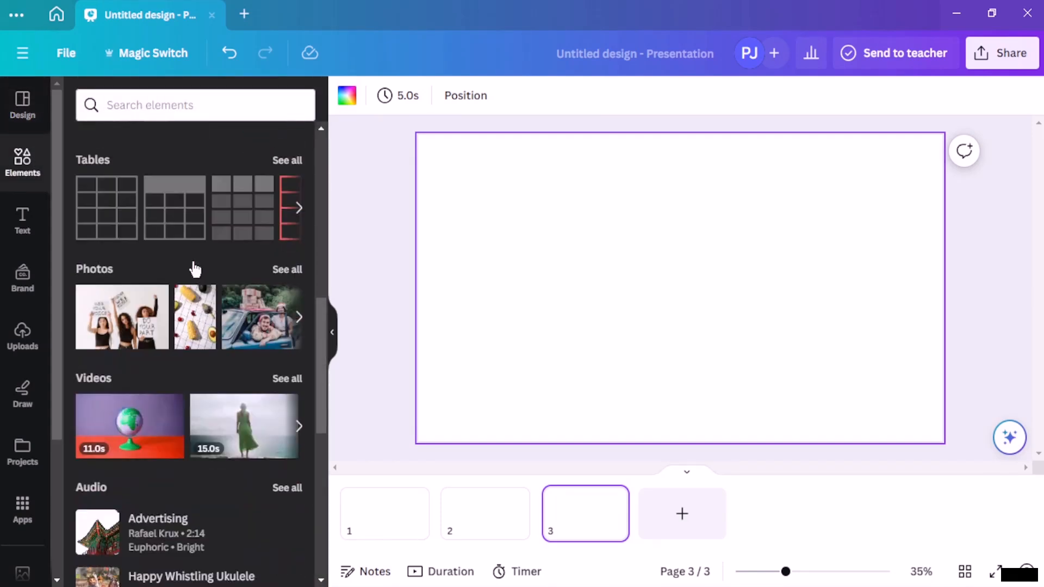
pyautogui.click(286, 271)
pyautogui.scroll(-5, 247, 353)
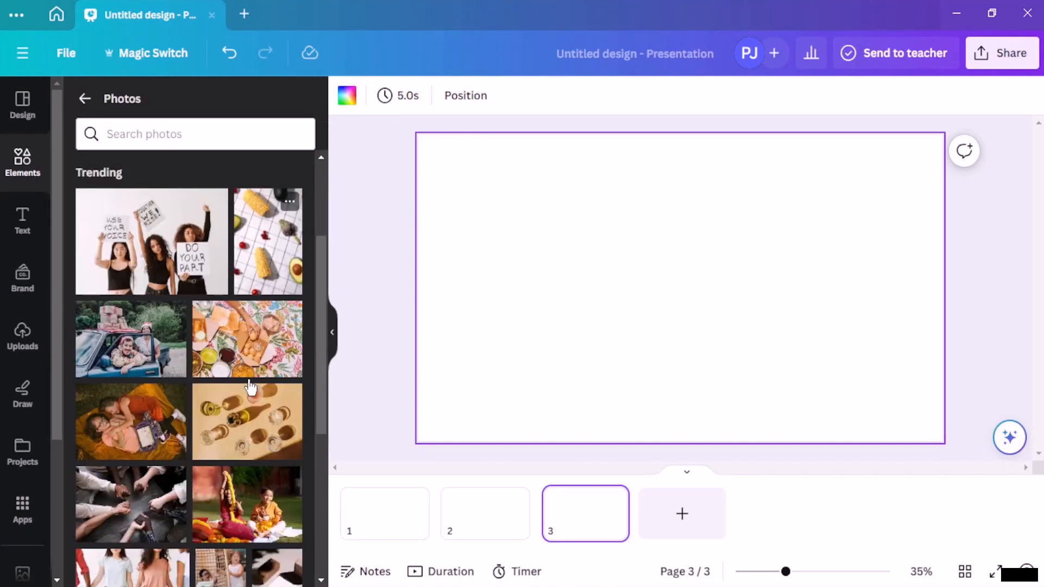
pyautogui.scroll(-6, 247, 380)
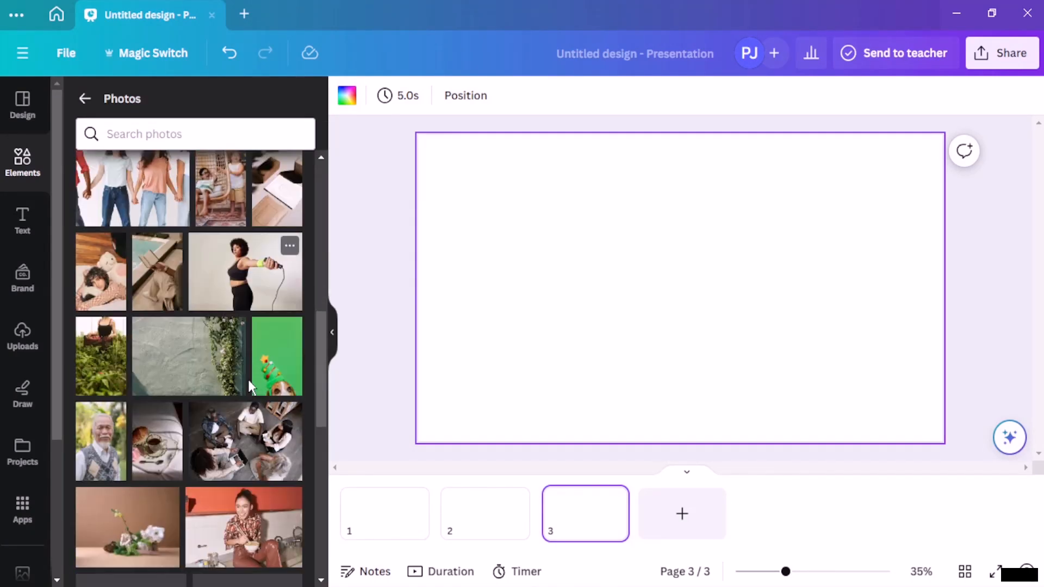
pyautogui.scroll(-5, 248, 379)
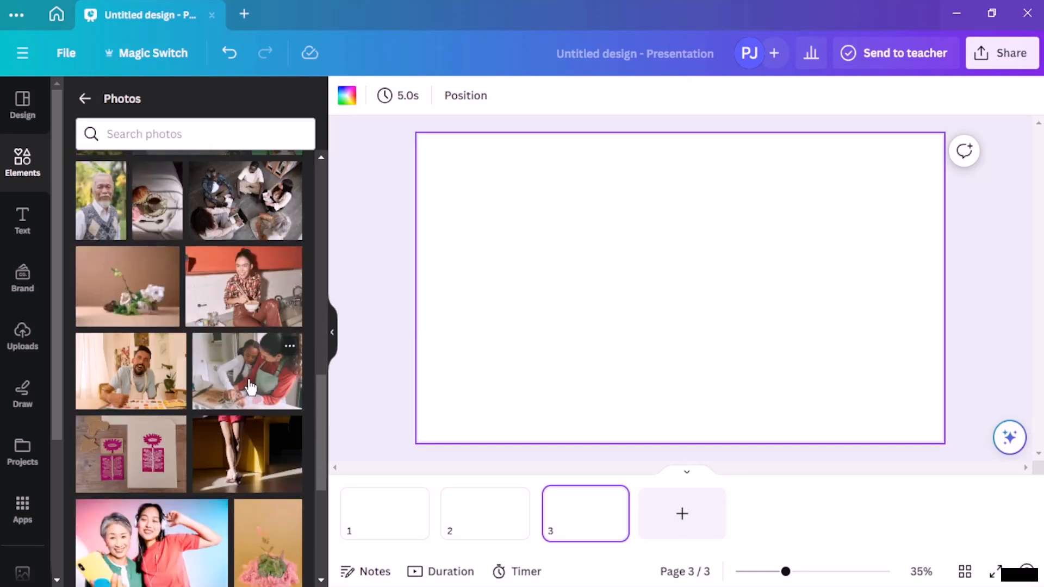
pyautogui.scroll(-6, 250, 387)
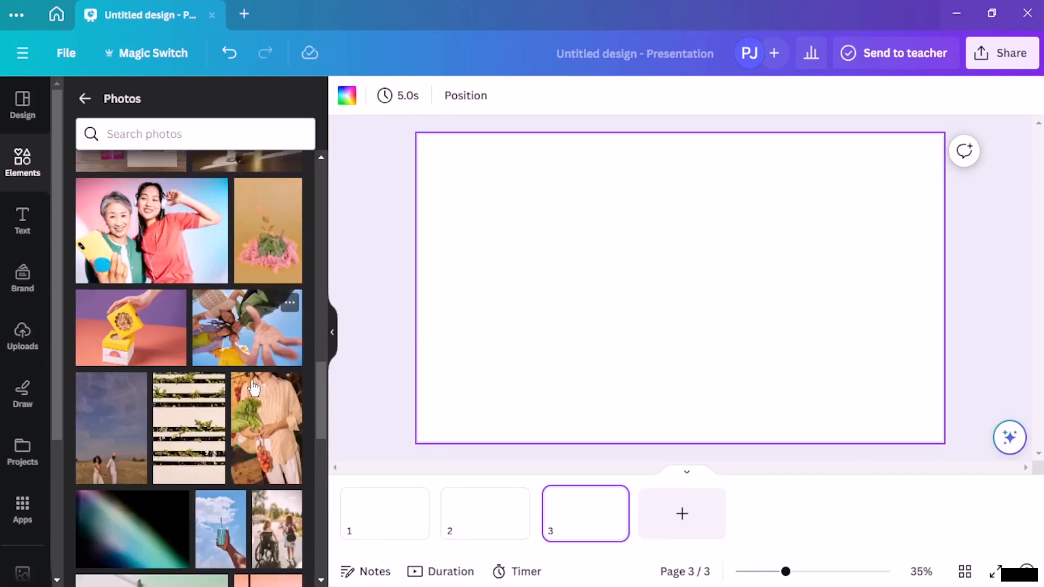
pyautogui.scroll(-12, 253, 387)
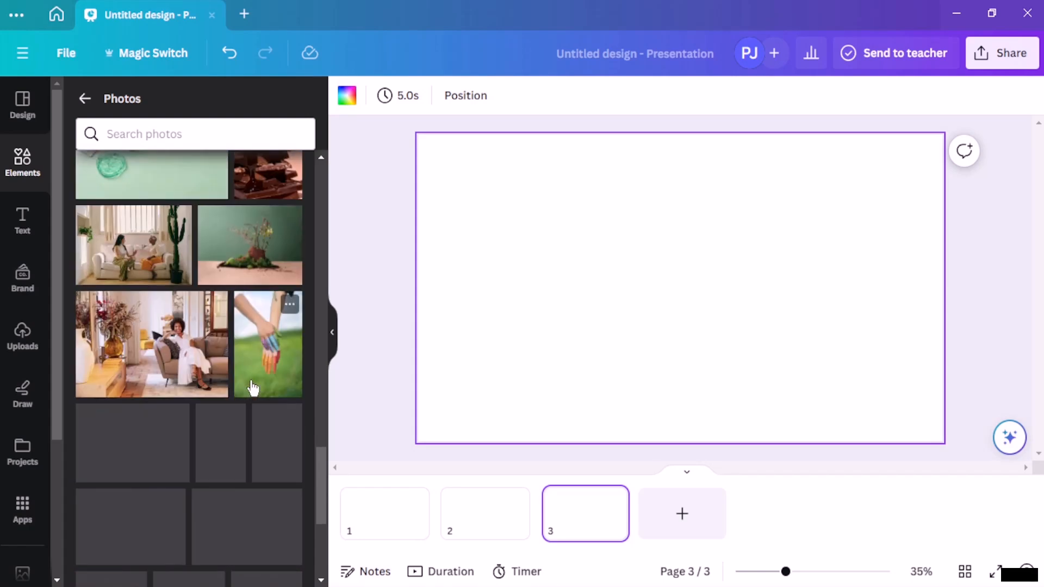
pyautogui.scroll(-5, 248, 377)
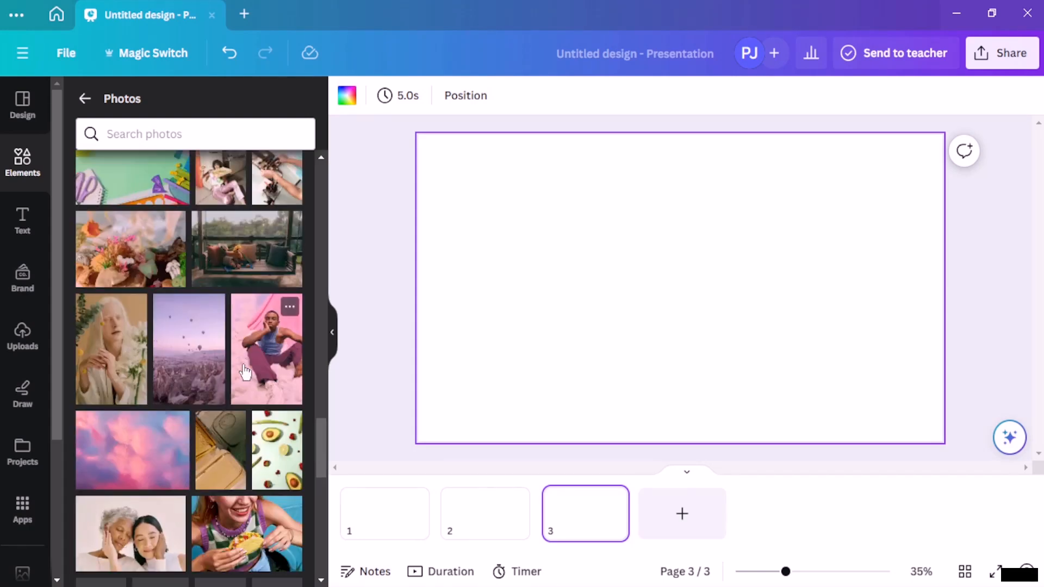
pyautogui.scroll(-5, 244, 373)
# Search the stock photos for "ball" and add the photo of a basketball on a wooden floor to page 3.
pyautogui.click(199, 128)
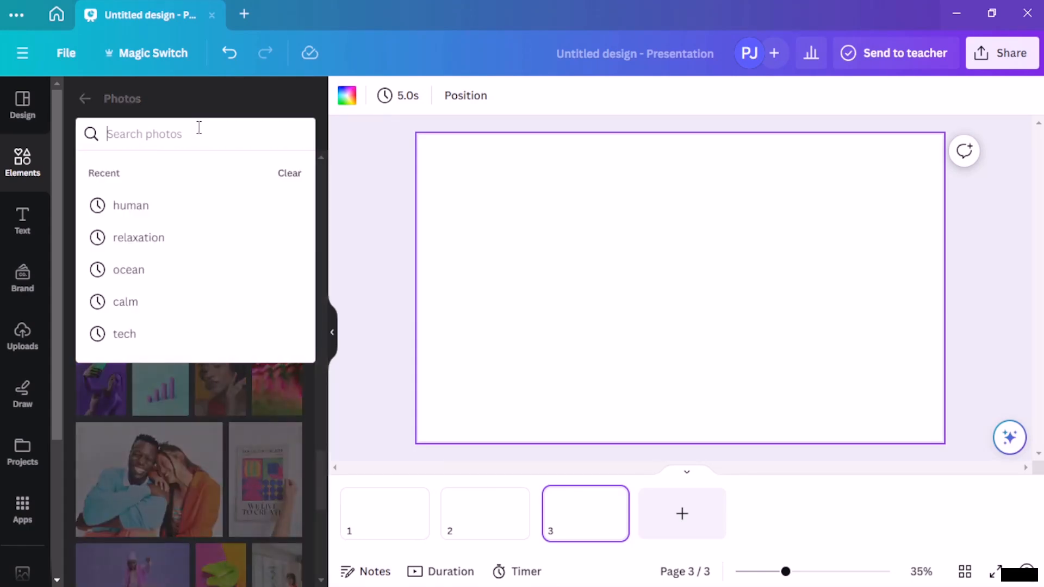
pyautogui.write('ball')
pyautogui.press('Return')
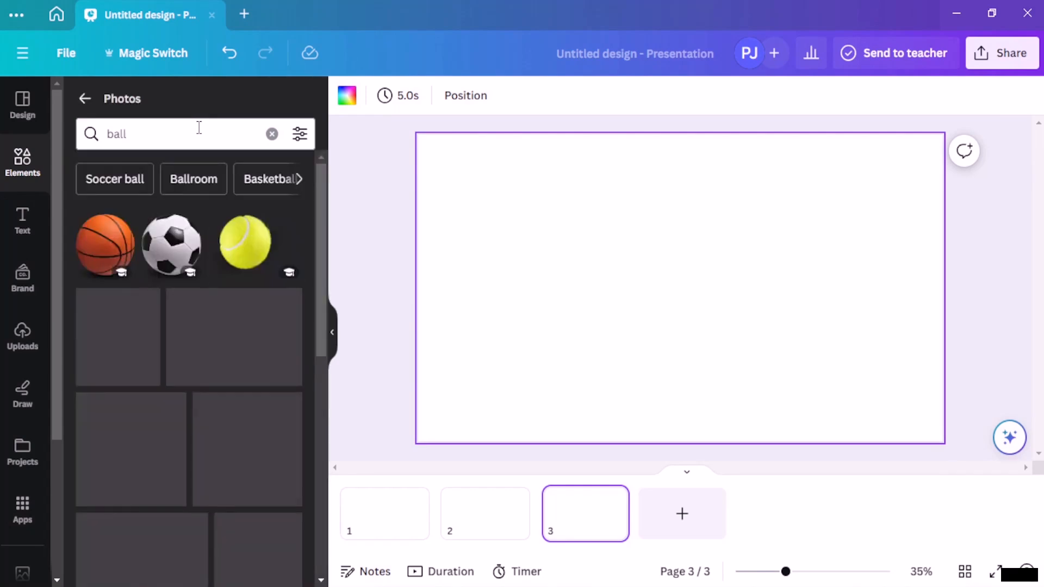
pyautogui.scroll(-3, 230, 345)
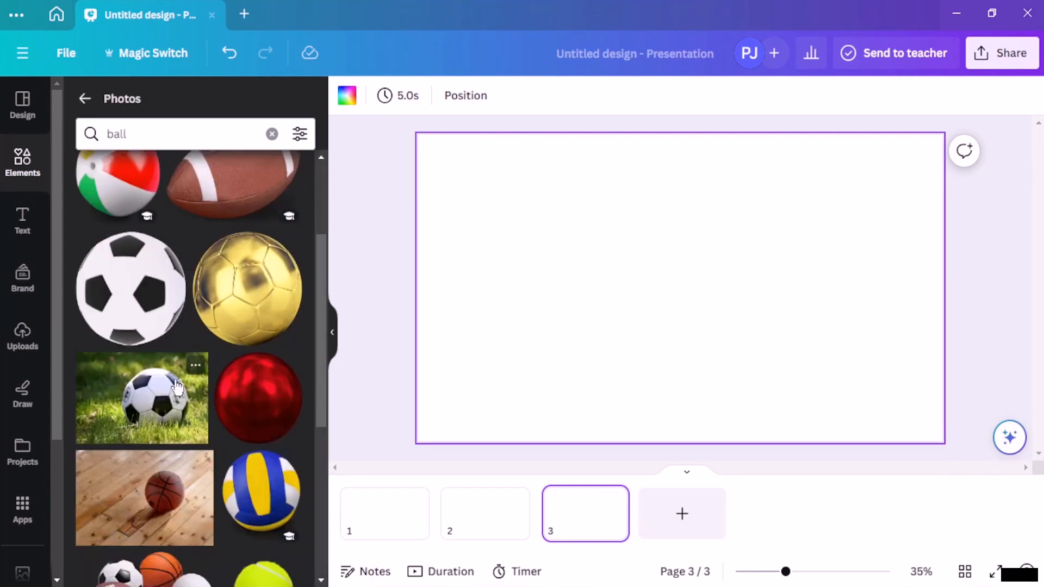
pyautogui.scroll(-3, 175, 388)
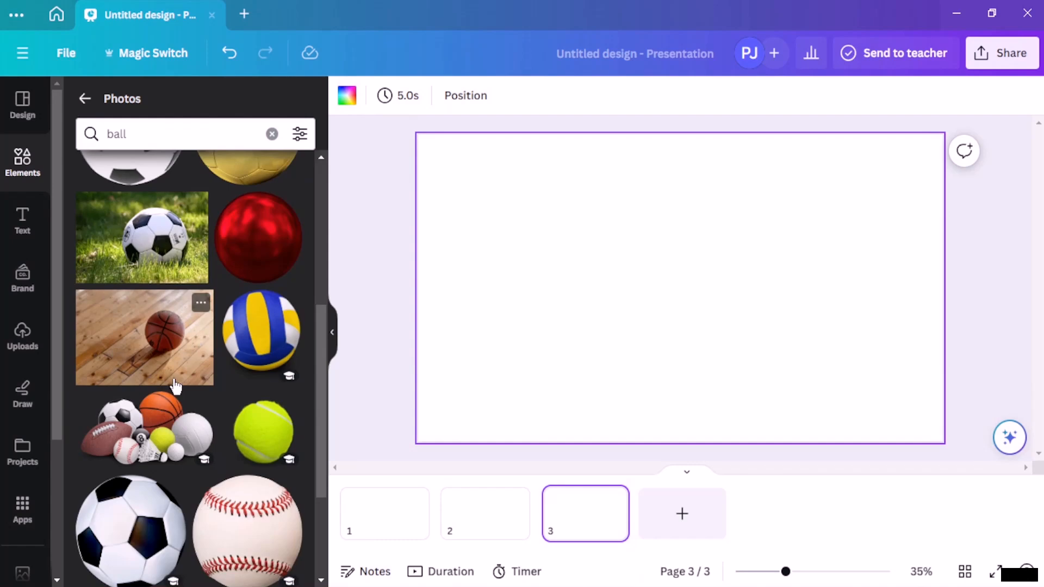
pyautogui.click(162, 356)
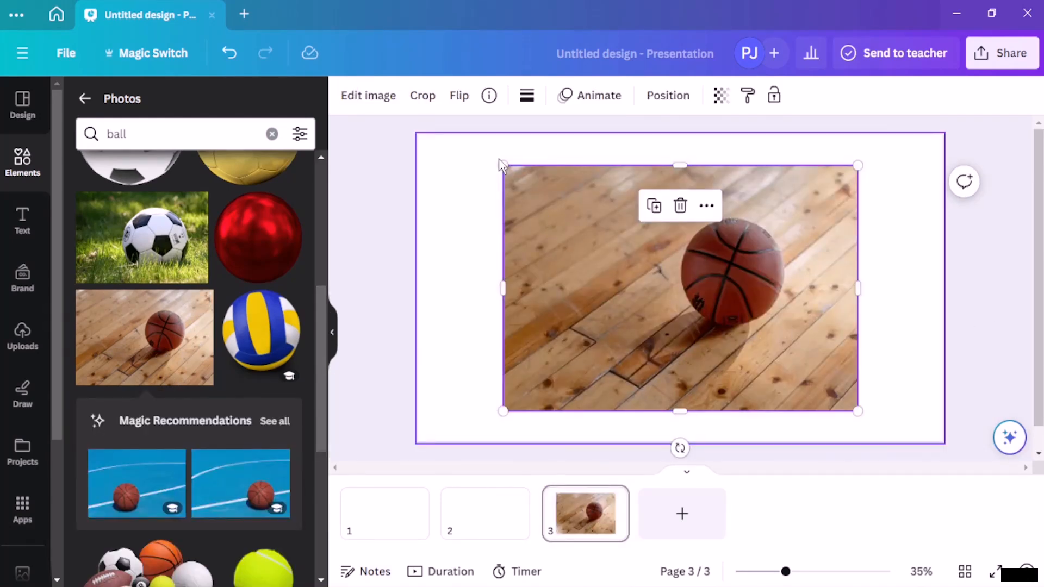
# Enlarge the basketball photo on page 3 until it covers nearly the whole page.
pyautogui.moveTo(502, 165); pyautogui.dragTo(435, 126)
pyautogui.moveTo(855, 409); pyautogui.dragTo(921, 454)
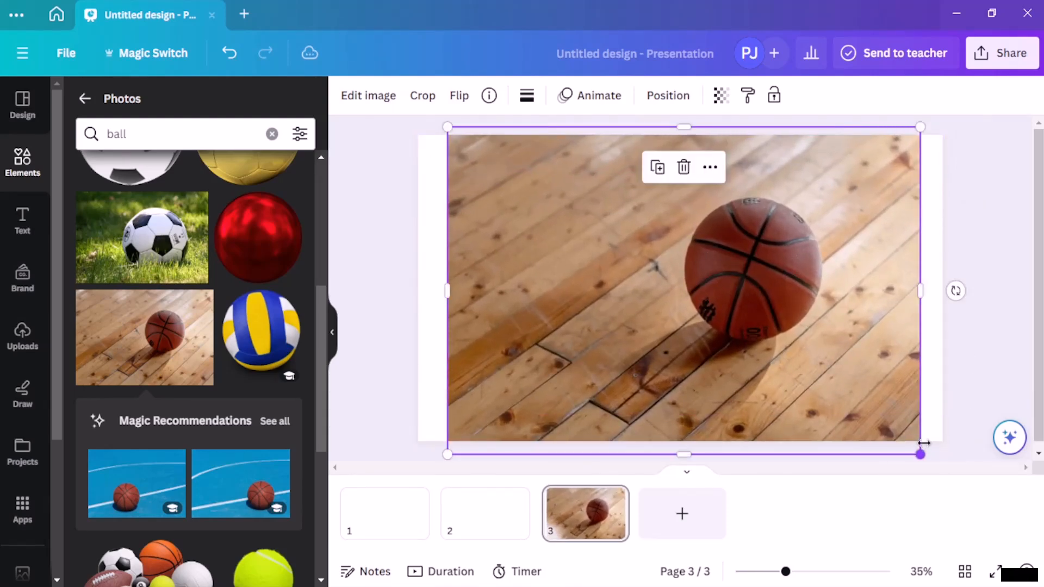
pyautogui.click(989, 232)
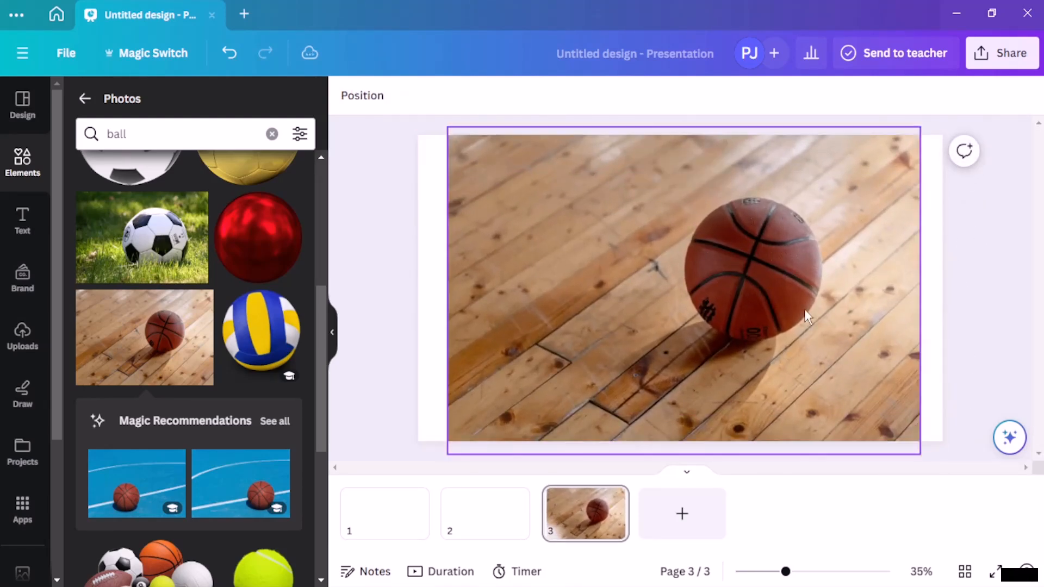
# Go to page 2 and search the stock photos for "glass".
pyautogui.click(464, 527)
pyautogui.scroll(-5, 217, 472)
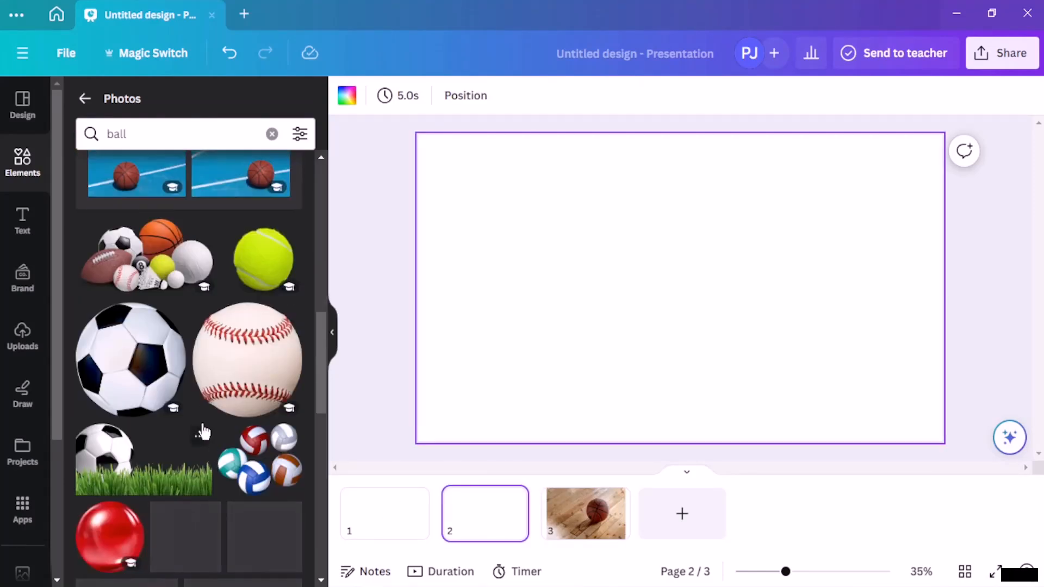
pyautogui.click(272, 134)
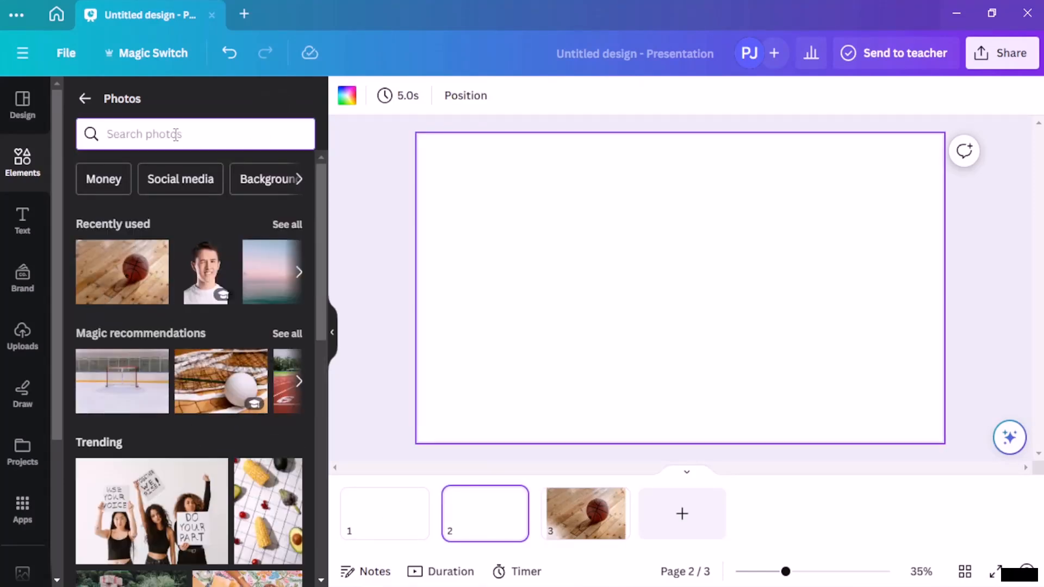
pyautogui.write('glass')
pyautogui.press('Return')
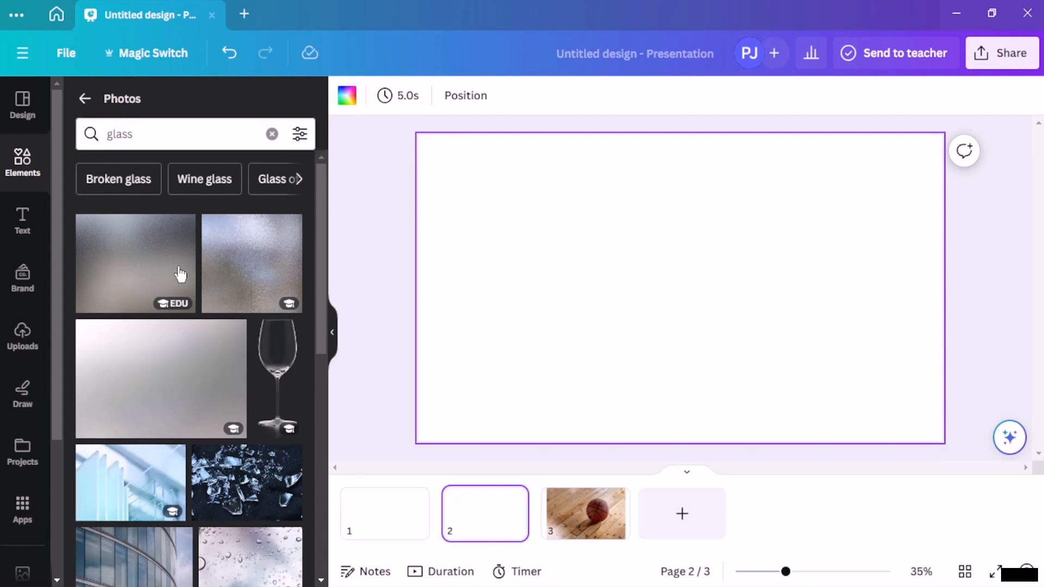
# Add the photo of a water glass on a dark wooden table to page 2 and enlarge it to nearly fill the page.
pyautogui.scroll(-3, 217, 329)
pyautogui.scroll(-7, 202, 347)
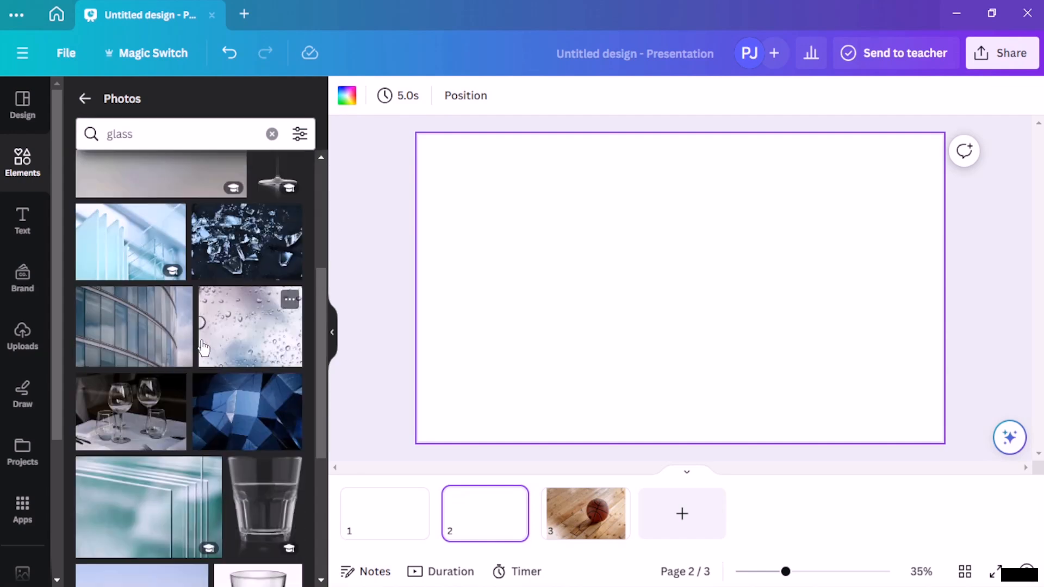
pyautogui.scroll(-2, 202, 348)
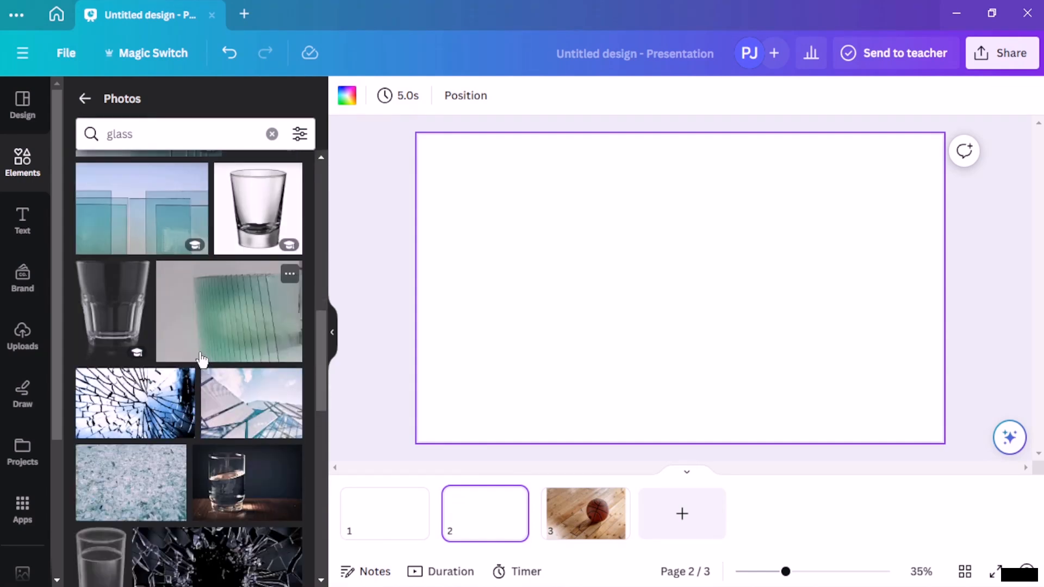
pyautogui.scroll(-2, 219, 405)
pyautogui.click(219, 403)
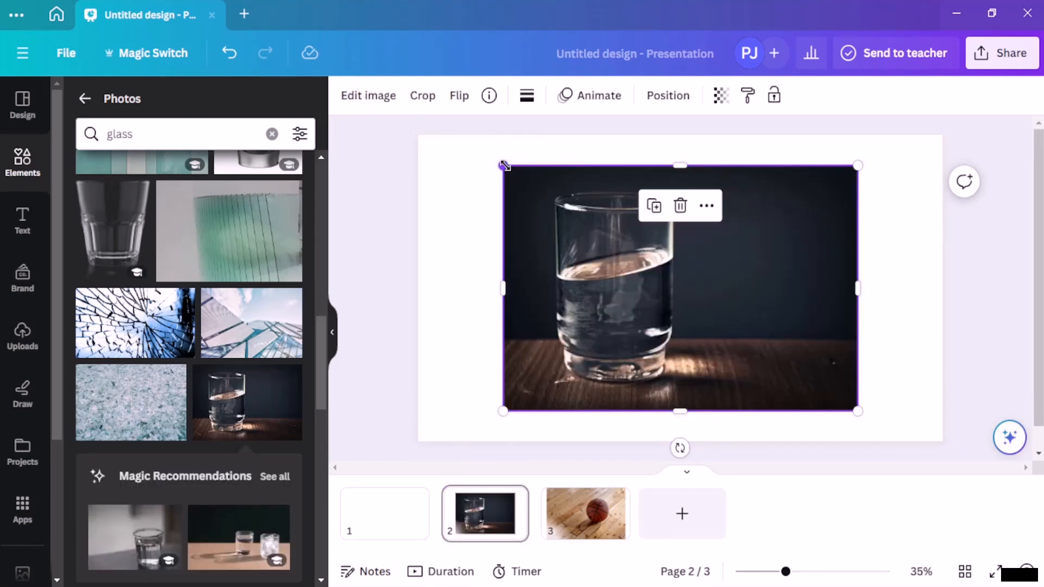
pyautogui.moveTo(505, 166); pyautogui.dragTo(427, 128)
pyautogui.moveTo(857, 412); pyautogui.dragTo(918, 451)
# Go to page 1 and upload the image file 1.jpg from the resources folder.
pyautogui.click(409, 535)
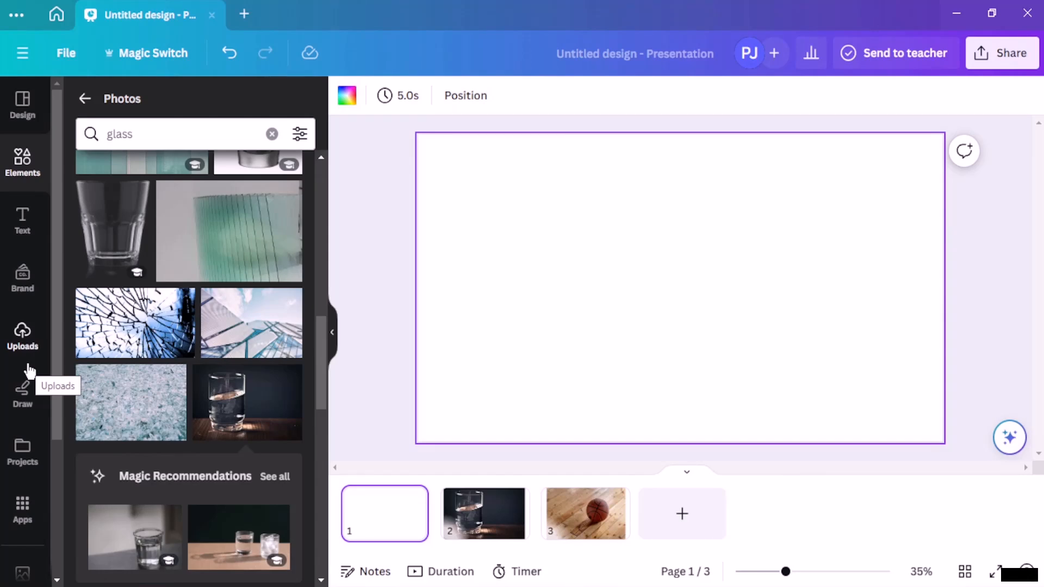
pyautogui.click(22, 336)
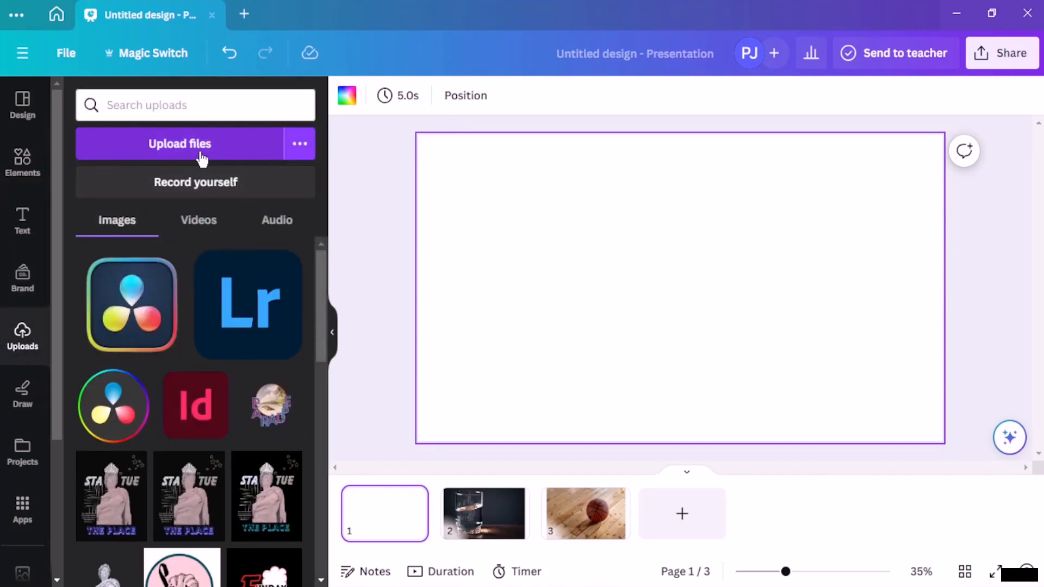
pyautogui.click(201, 157)
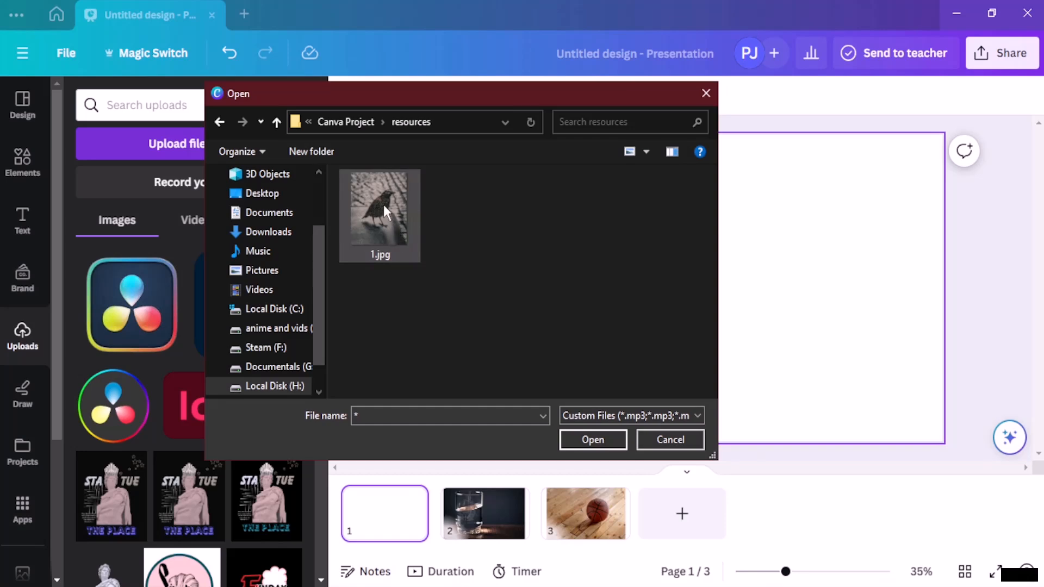
pyautogui.click(387, 220)
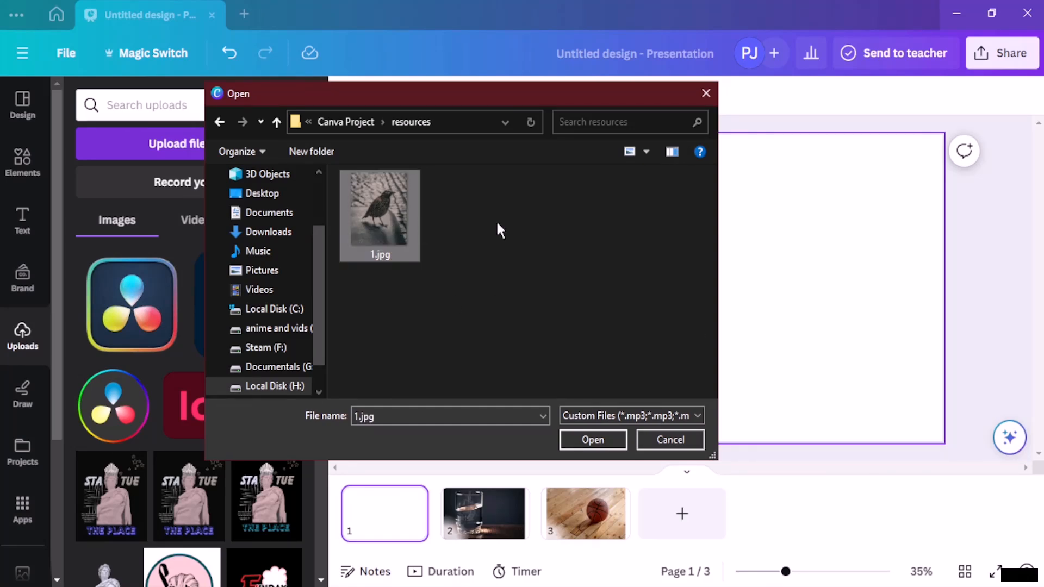
pyautogui.click(601, 441)
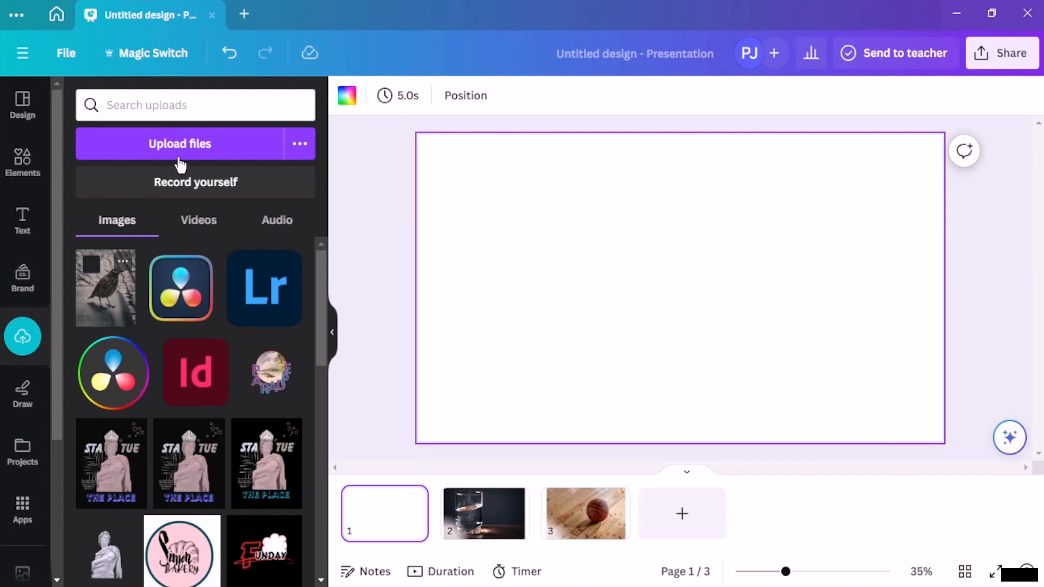
# Place the uploaded bird photo on page 1, enlarge it to the full page height, and collapse the side panel.
pyautogui.click(121, 291)
pyautogui.moveTo(591, 173); pyautogui.dragTo(480, 160)
pyautogui.moveTo(775, 412); pyautogui.dragTo(826, 448)
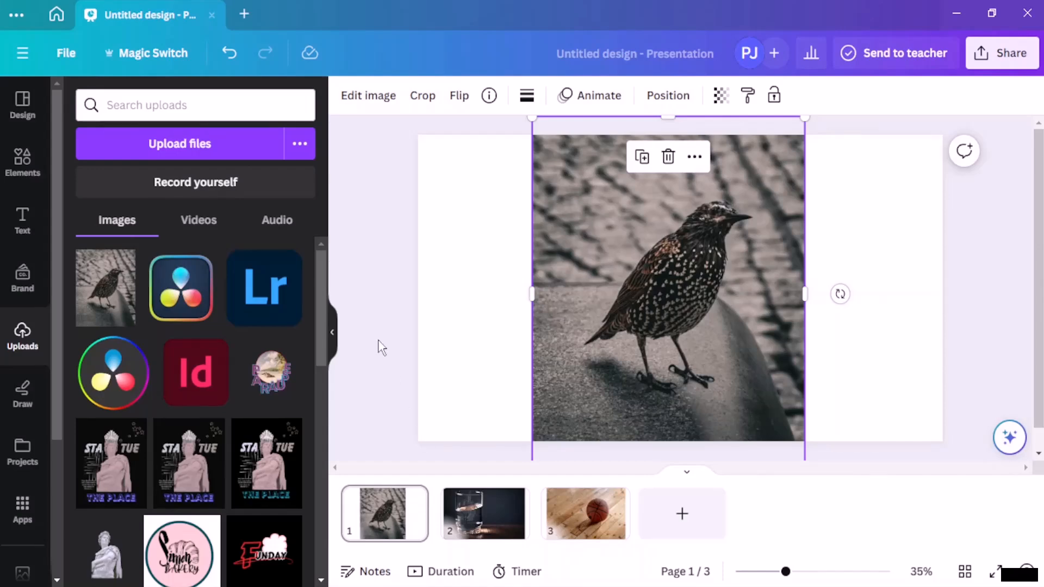
pyautogui.click(375, 305)
pyautogui.click(332, 332)
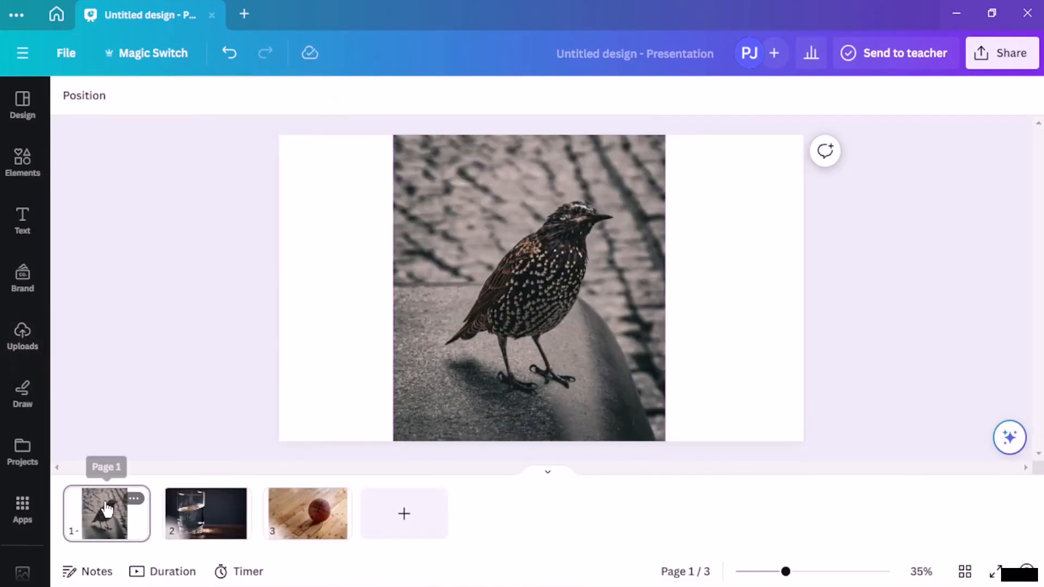
pyautogui.click(130, 495)
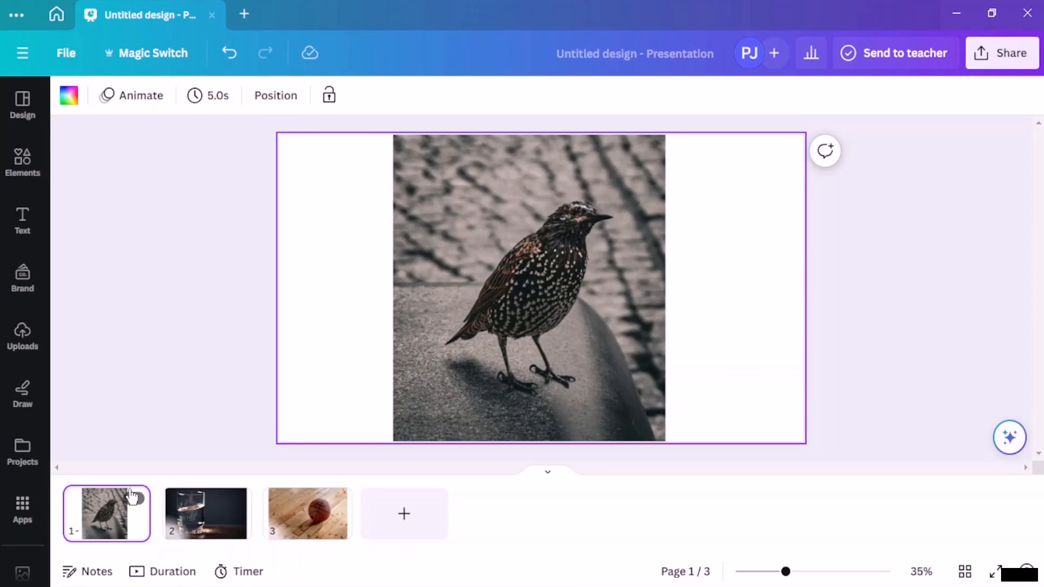
pyautogui.click(206, 503)
pyautogui.click(425, 357)
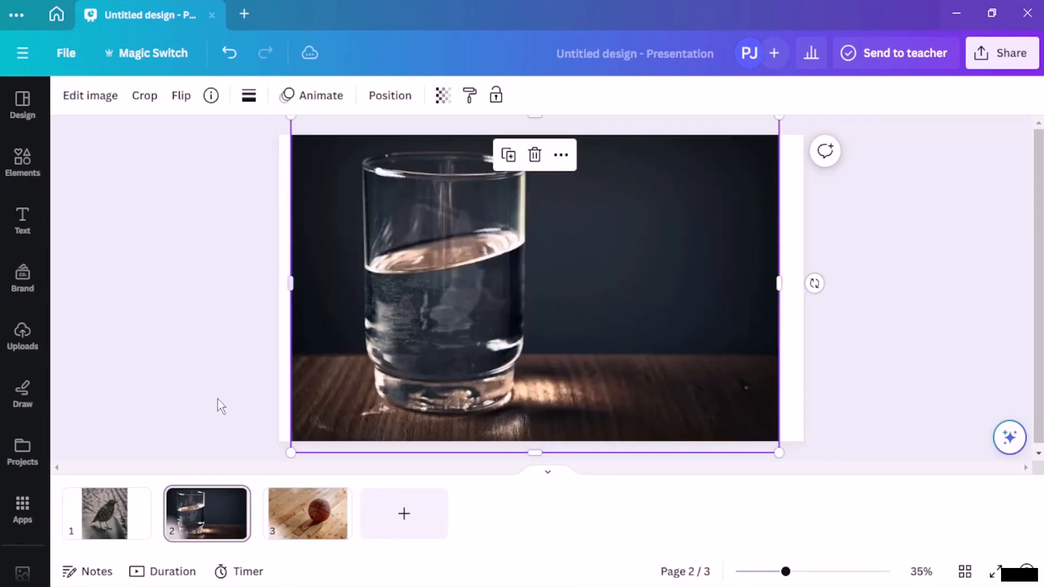
# Open the image editing options for the bird photo on page 1 and examine the available adjustments, filters and effects.
pyautogui.click(106, 503)
pyautogui.click(583, 294)
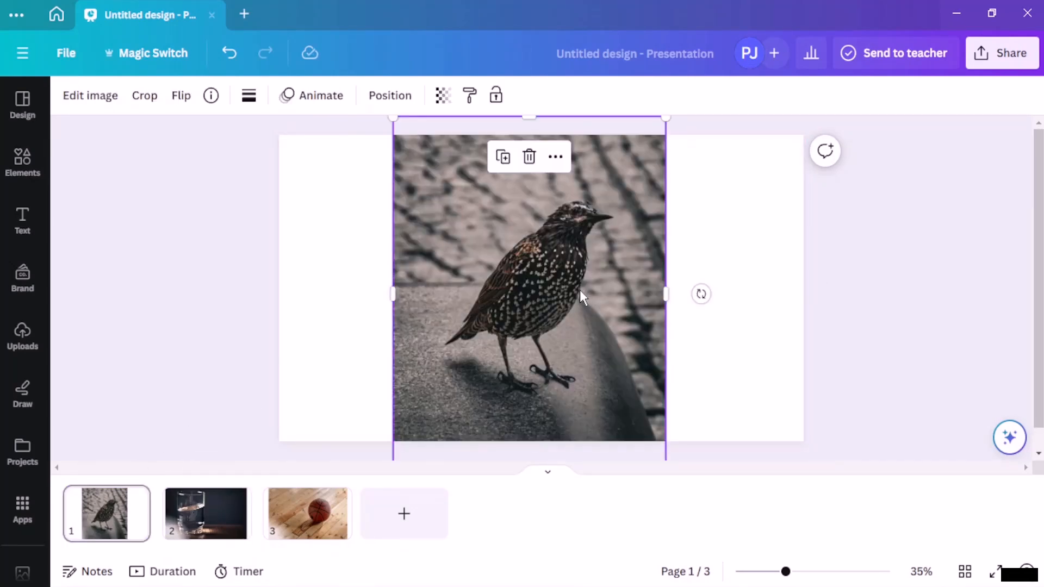
pyautogui.click(81, 98)
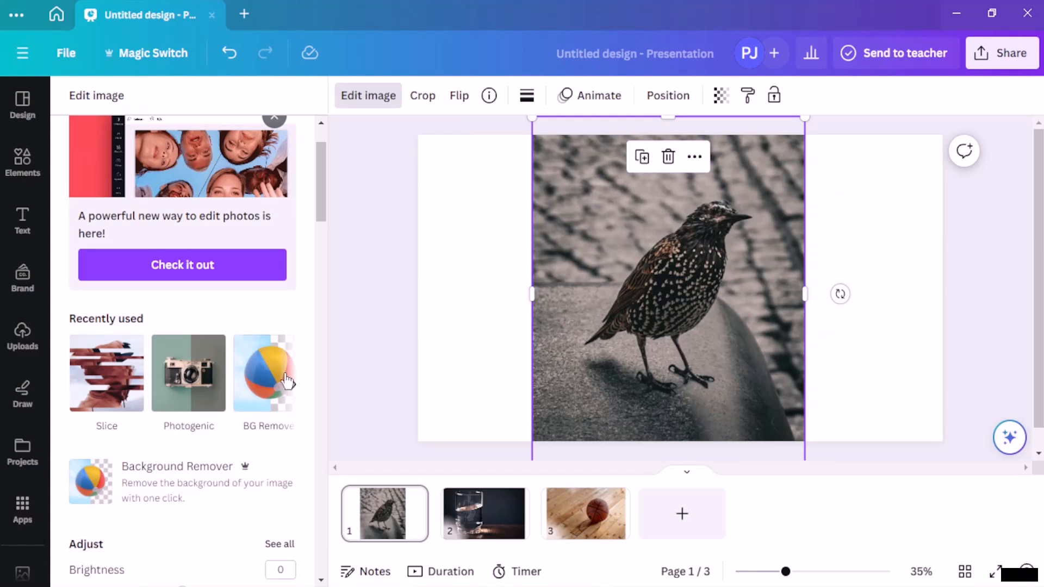
pyautogui.click(294, 386)
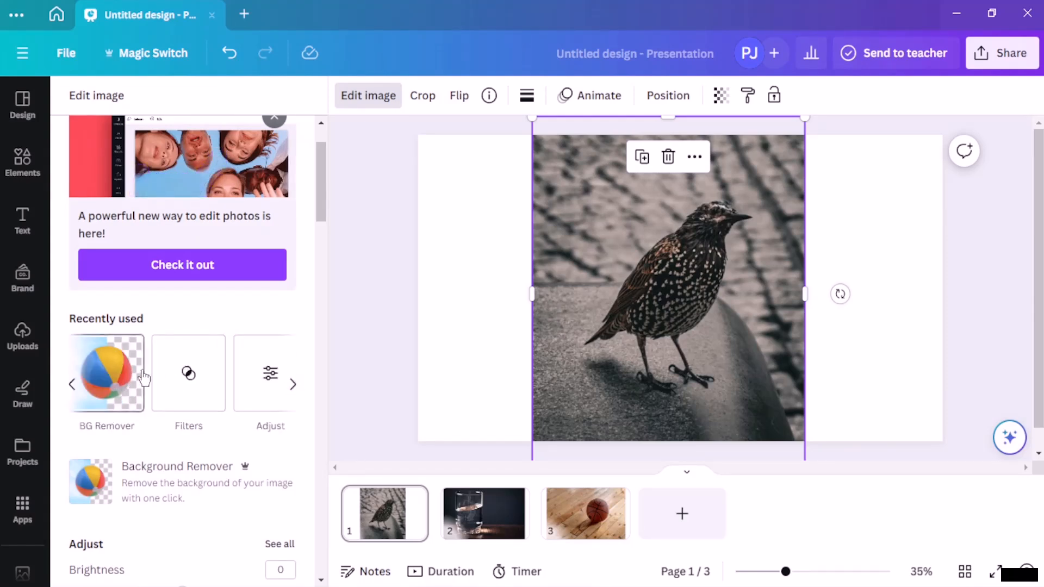
pyautogui.scroll(-5, 136, 342)
pyautogui.scroll(-15, 166, 264)
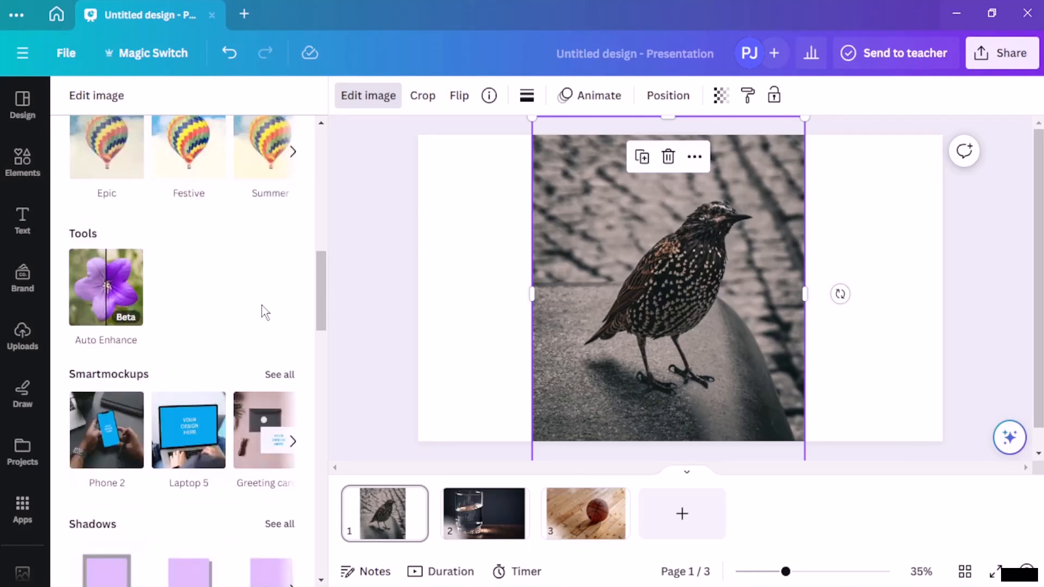
pyautogui.scroll(-10, 152, 417)
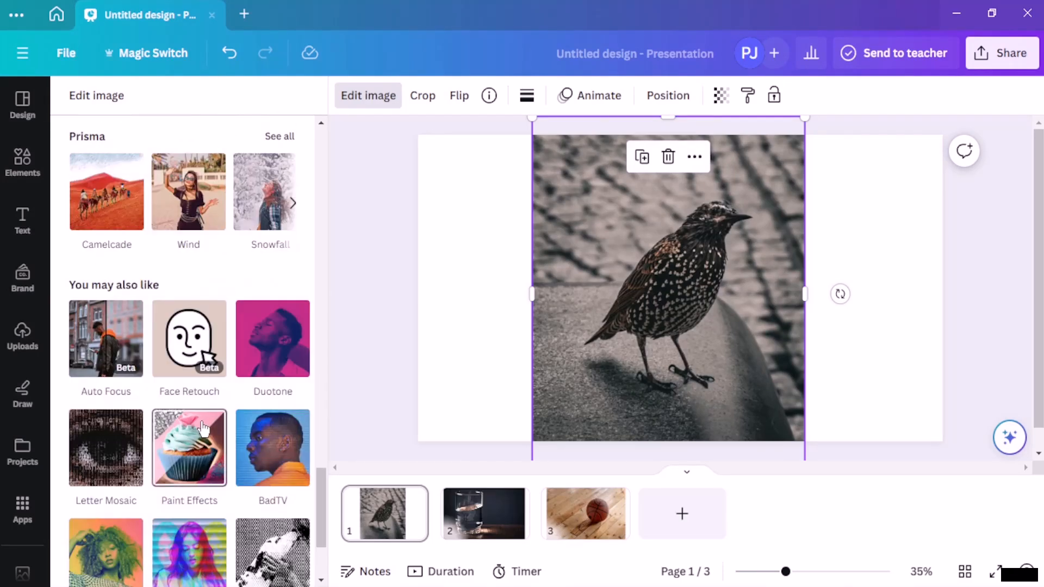
pyautogui.scroll(10, 212, 456)
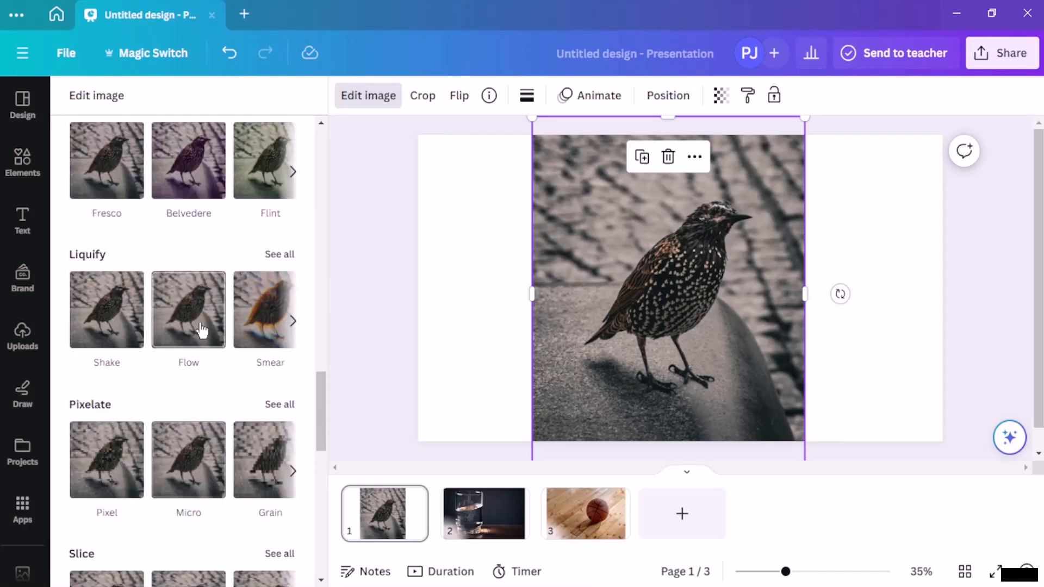
pyautogui.scroll(10, 201, 330)
pyautogui.scroll(10, 201, 330)
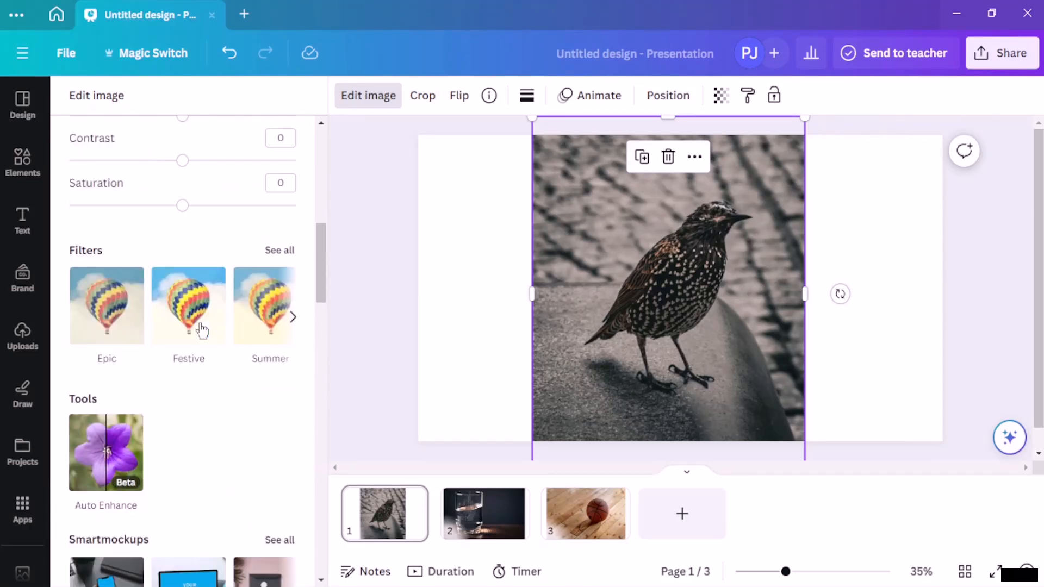
pyautogui.scroll(2, 202, 327)
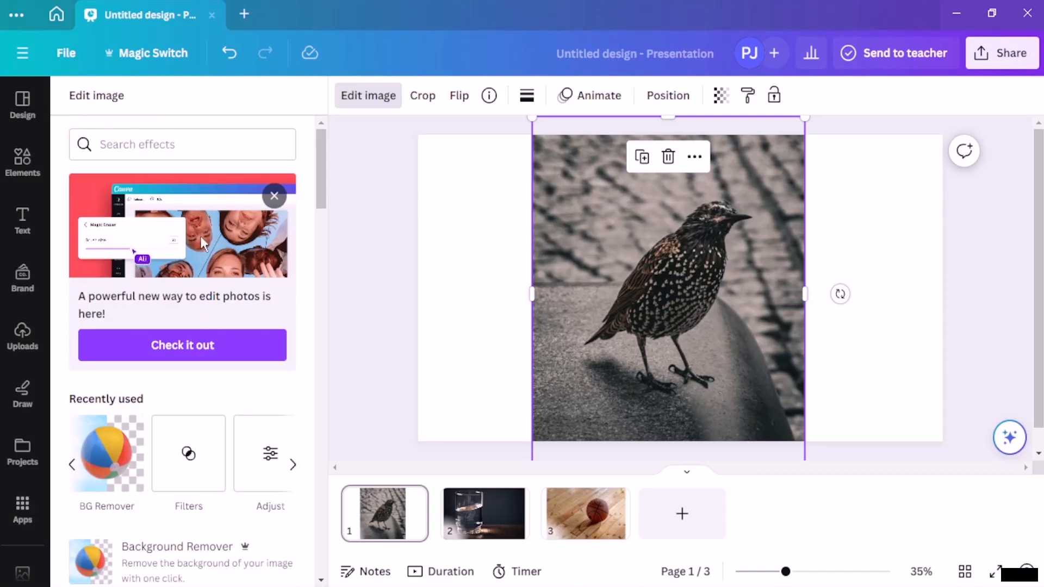
# Search the image effects for "BG Remover" and open the promoted new photo editing tools.
pyautogui.click(143, 154)
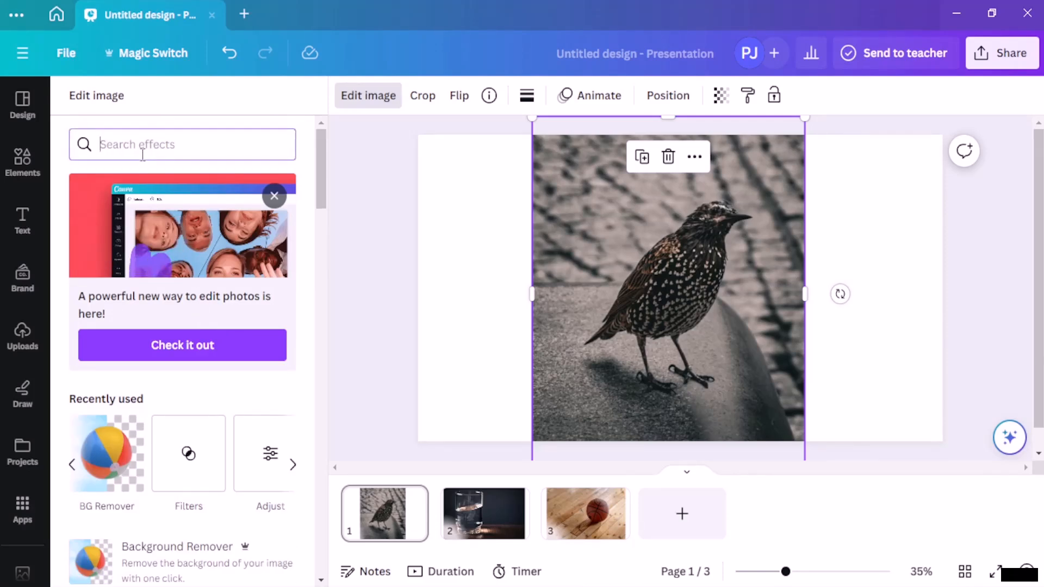
pyautogui.write('B')
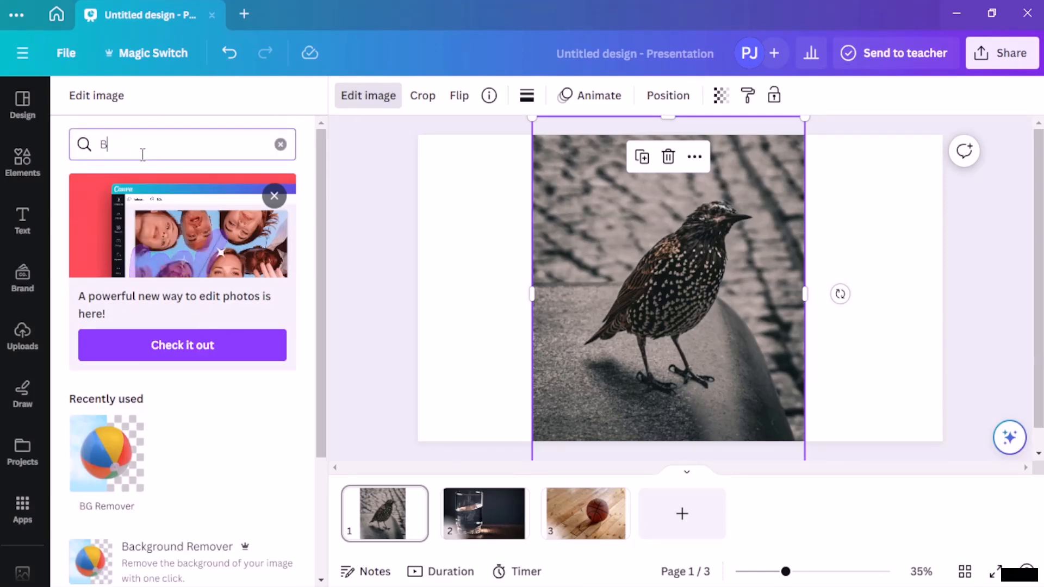
pyautogui.write('G Re')
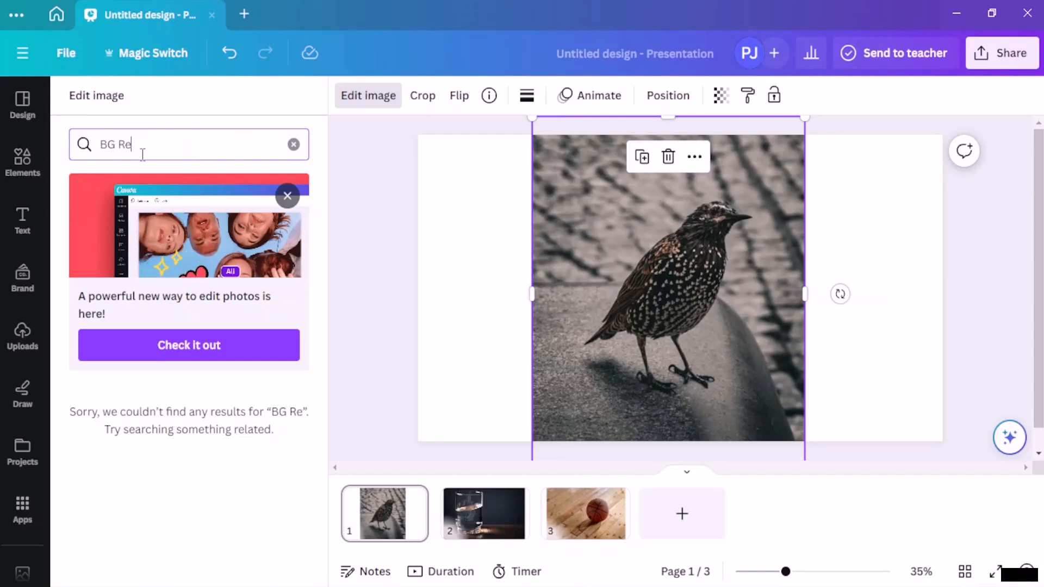
pyautogui.write('mover')
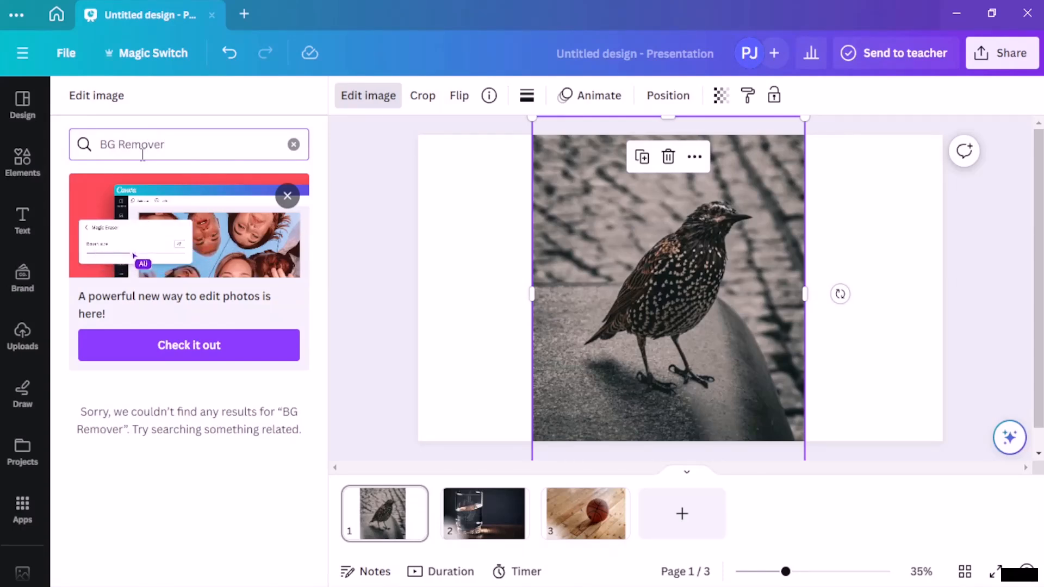
pyautogui.click(226, 353)
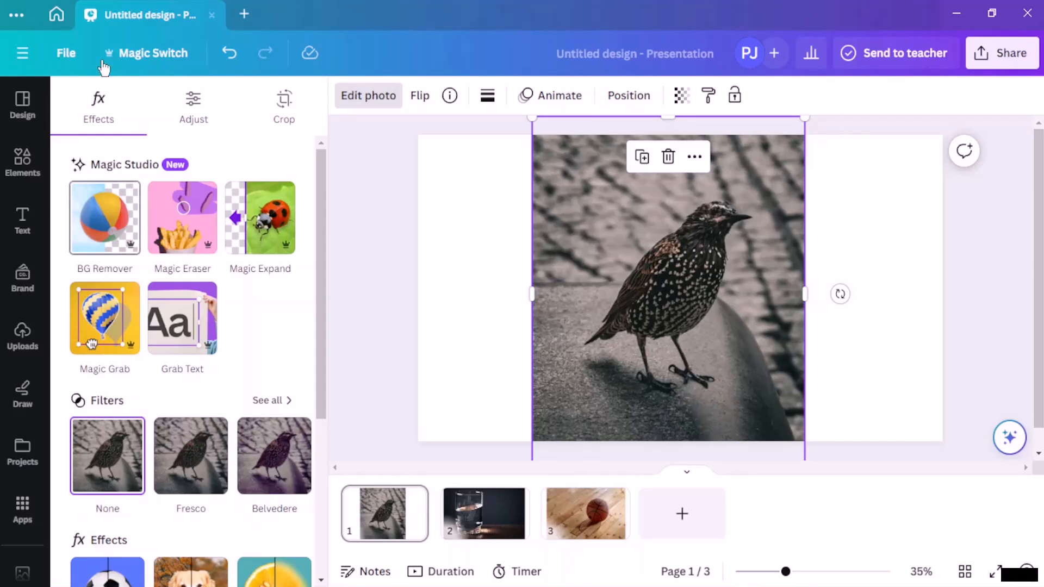
# Look at the Magic Eraser tool and leave it, and remove the bird photo's background with BG Remover.
pyautogui.click(192, 212)
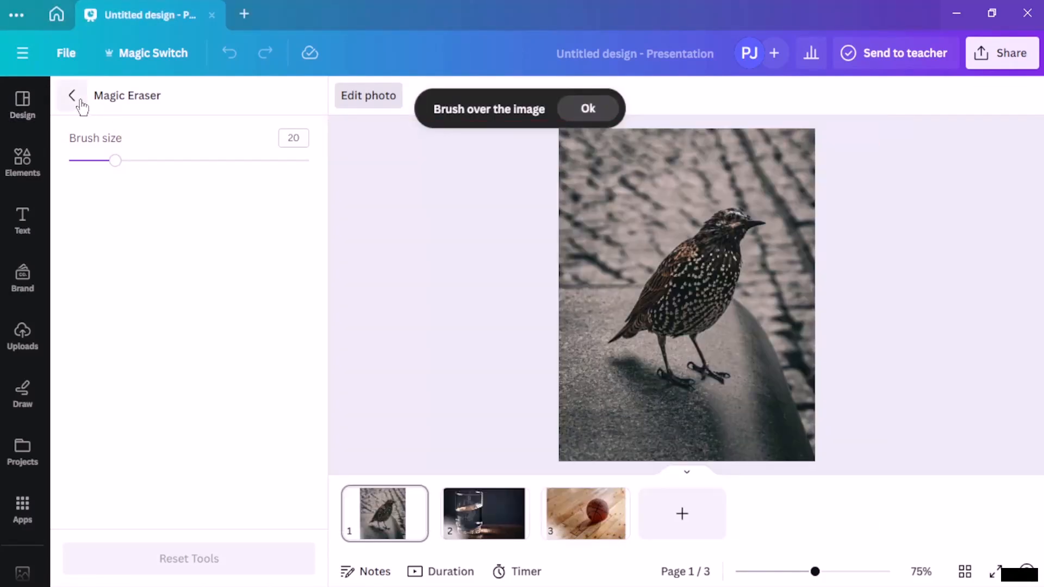
pyautogui.click(73, 98)
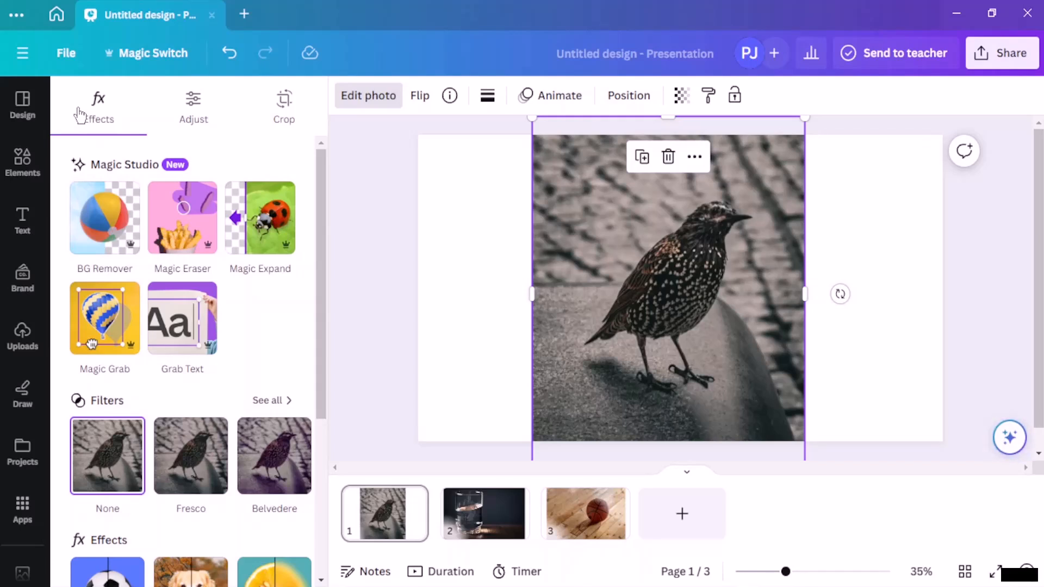
pyautogui.click(91, 228)
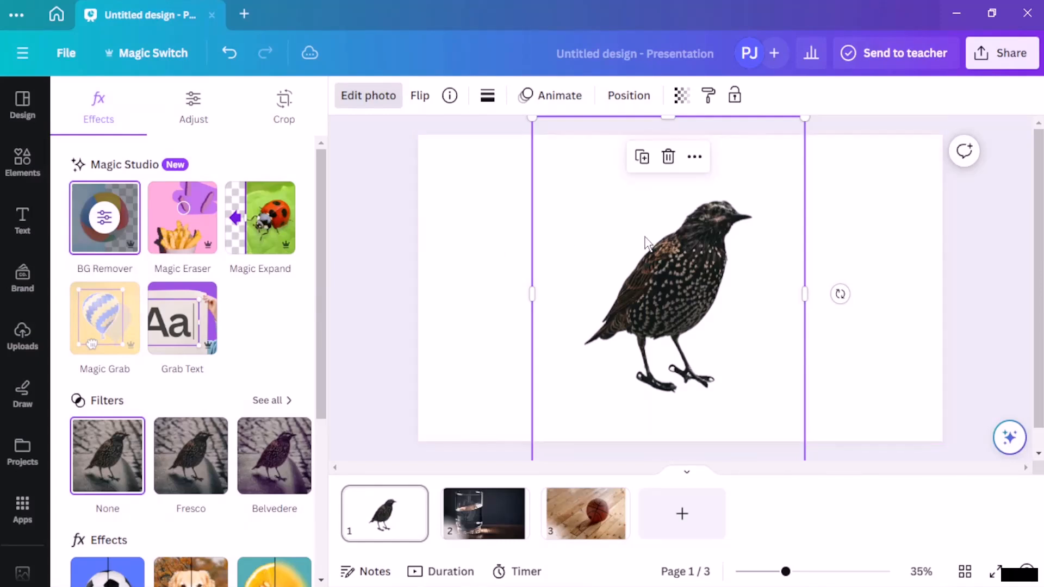
pyautogui.click(932, 243)
pyautogui.click(858, 263)
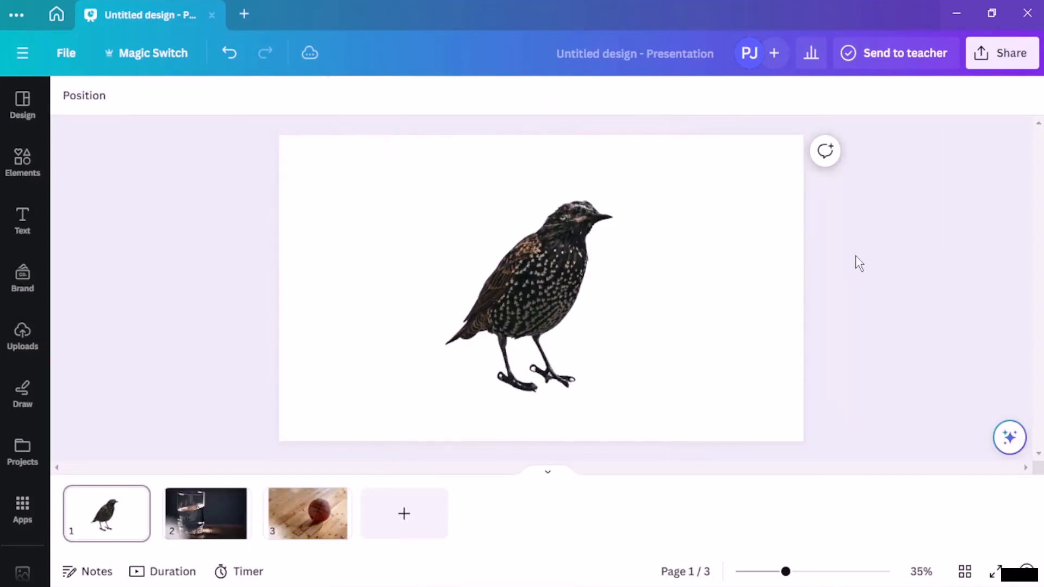
# Remove the background of the water glass photo on page 2 with BG Remover and move the glass to the page centre.
pyautogui.click(229, 516)
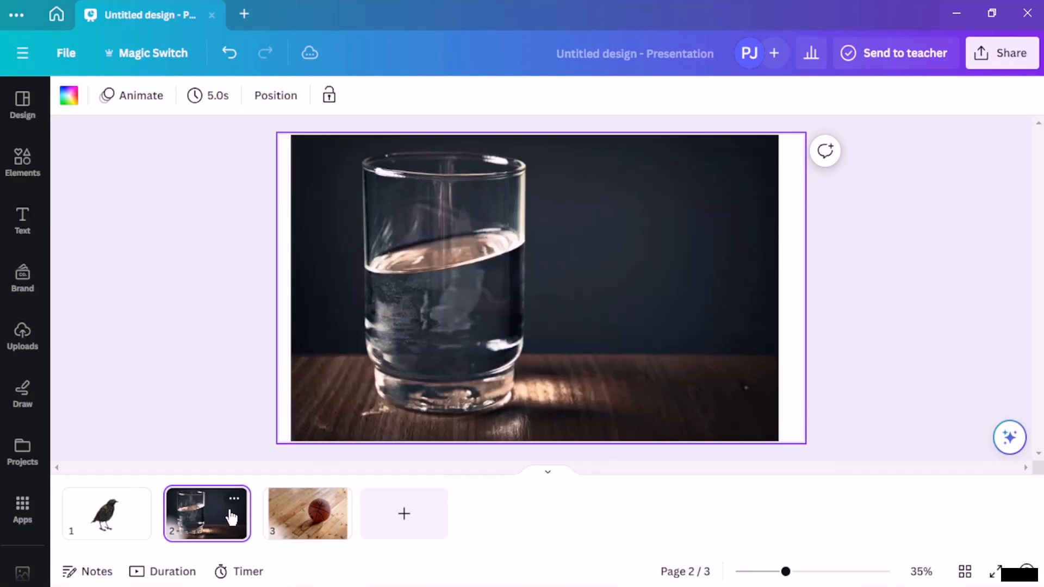
pyautogui.click(466, 332)
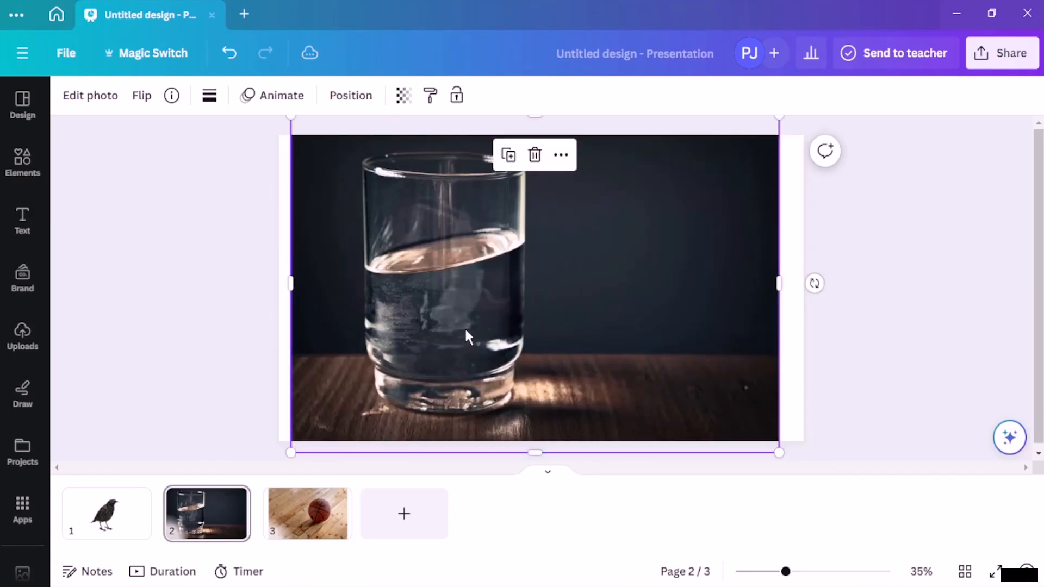
pyautogui.click(80, 97)
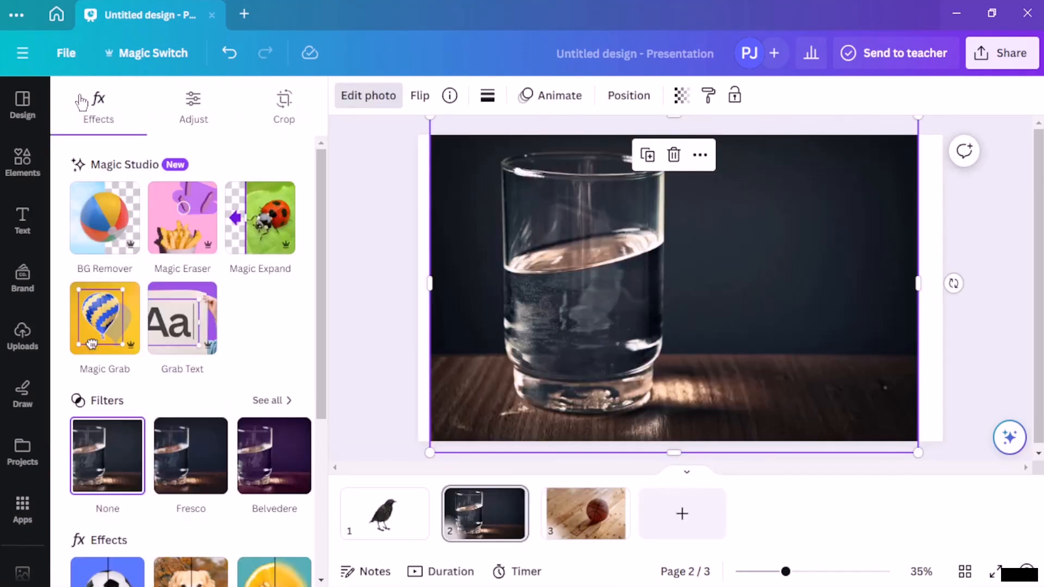
pyautogui.click(130, 226)
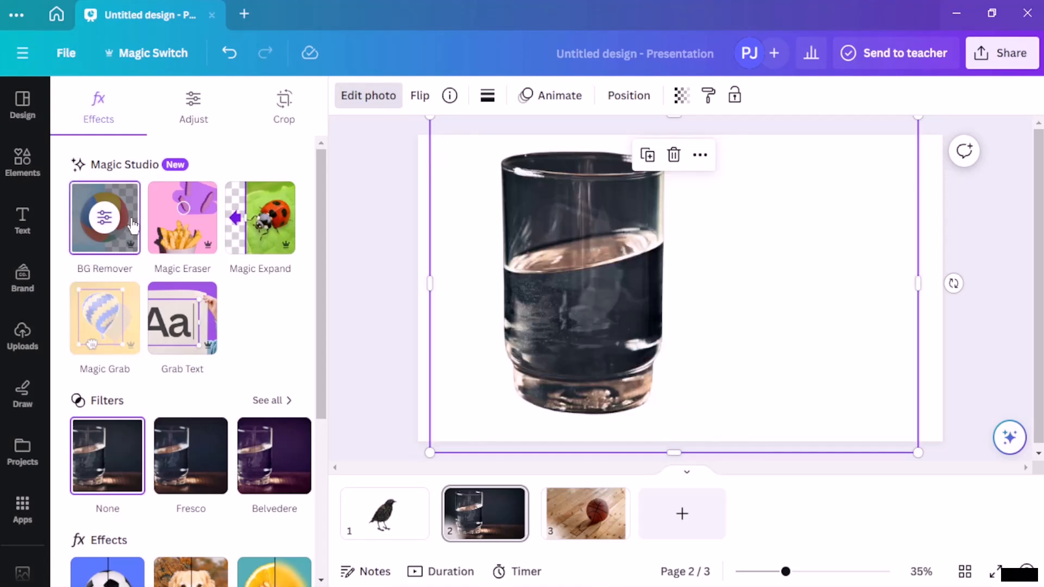
pyautogui.click(406, 237)
pyautogui.moveTo(493, 243); pyautogui.dragTo(597, 242)
# Remove the background of the basketball photo on page 3 with BG Remover and move the ball near the page centre.
pyautogui.click(312, 516)
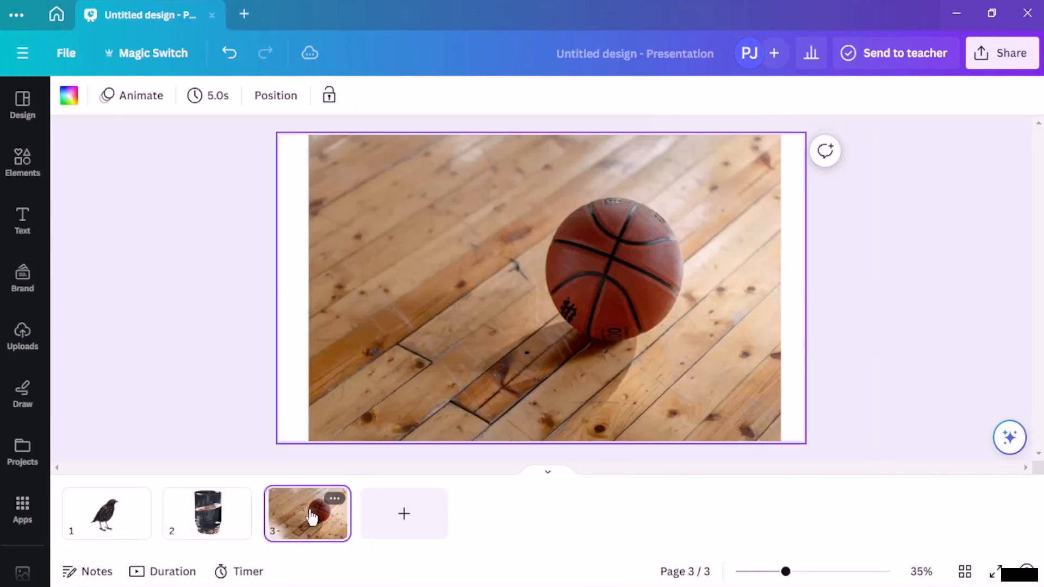
pyautogui.click(624, 213)
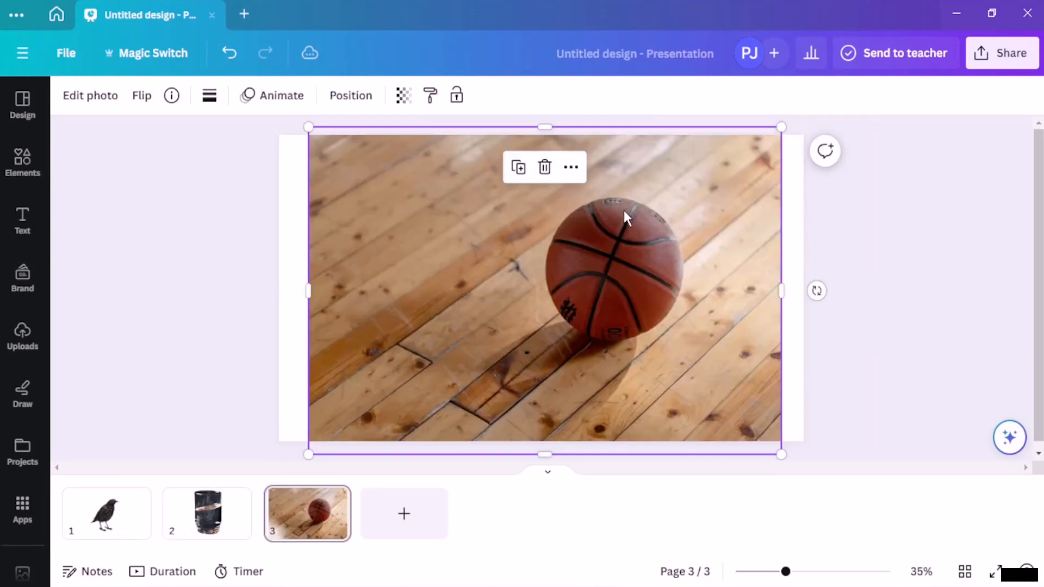
pyautogui.click(76, 97)
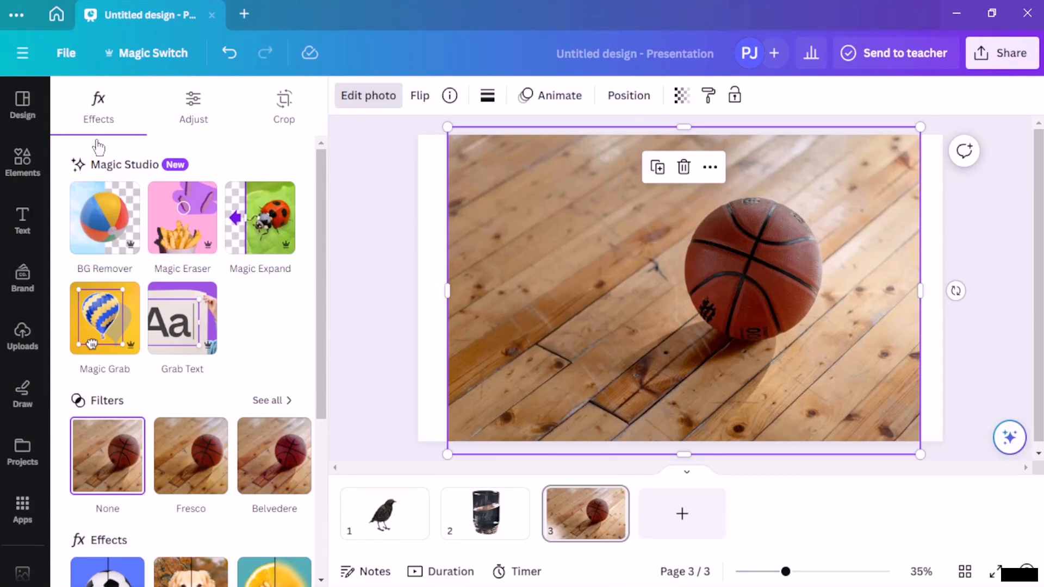
pyautogui.click(126, 248)
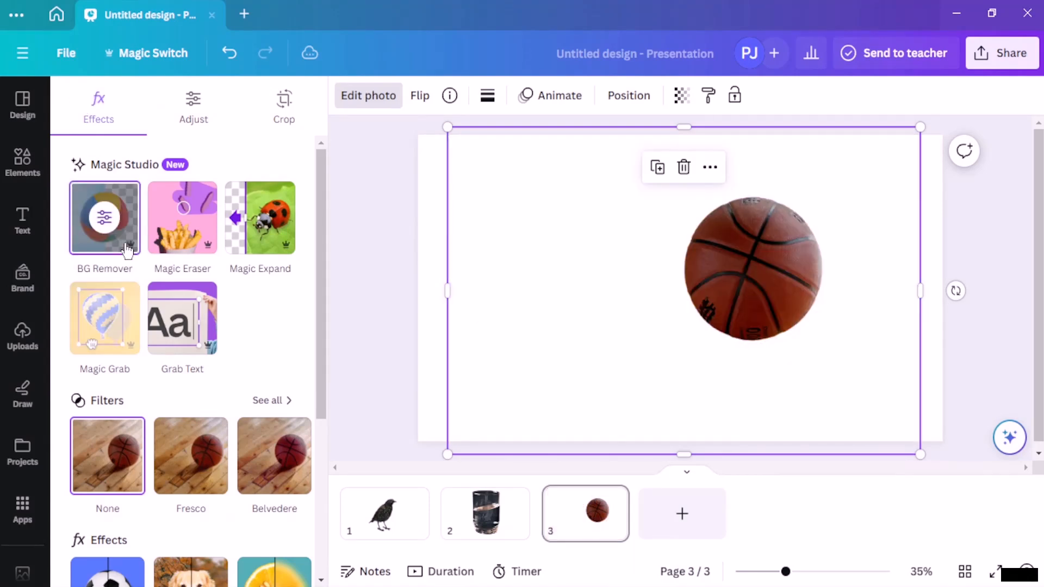
pyautogui.click(914, 263)
pyautogui.moveTo(683, 277); pyautogui.dragTo(609, 264)
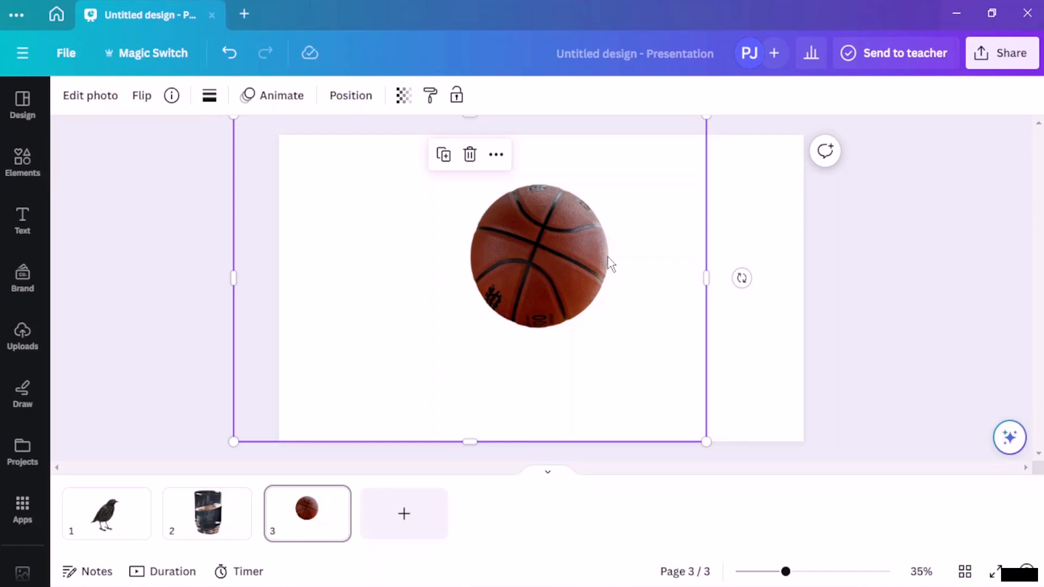
pyautogui.moveTo(562, 270); pyautogui.dragTo(583, 279)
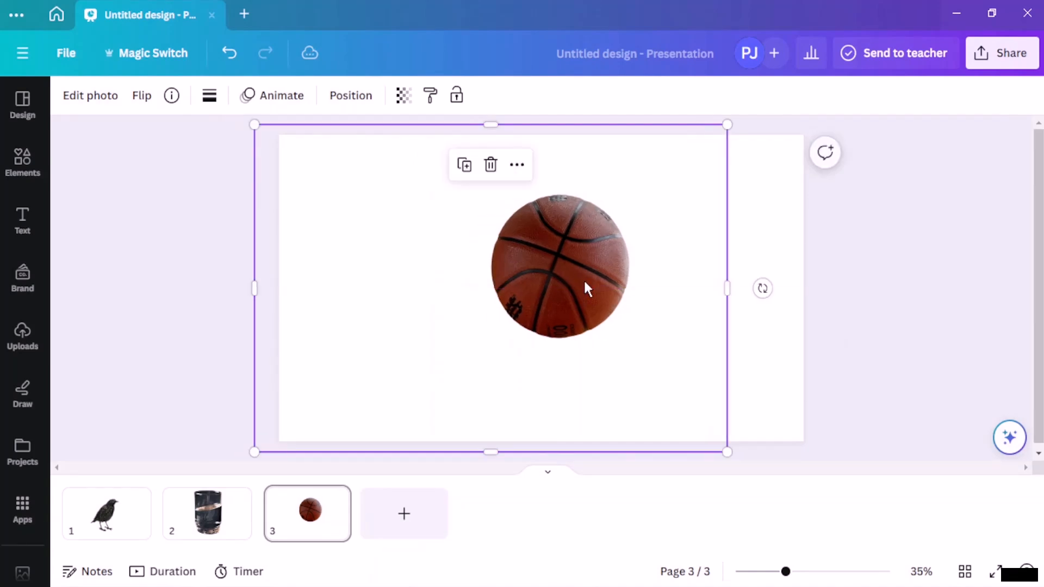
pyautogui.click(823, 225)
# Add a fourth page to the presentation and search the photo elements for "human".
pyautogui.click(187, 530)
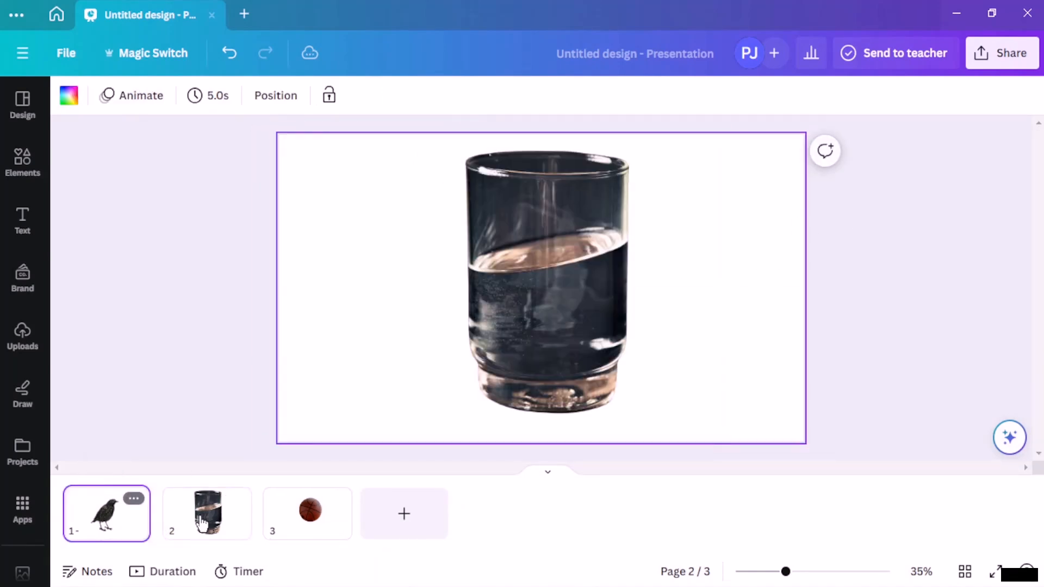
pyautogui.click(309, 508)
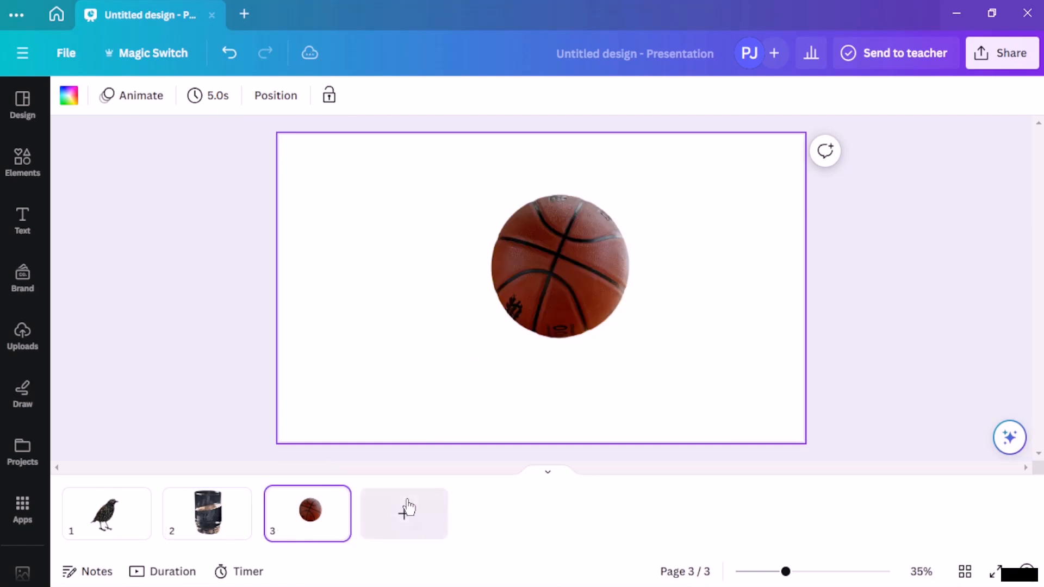
pyautogui.click(405, 511)
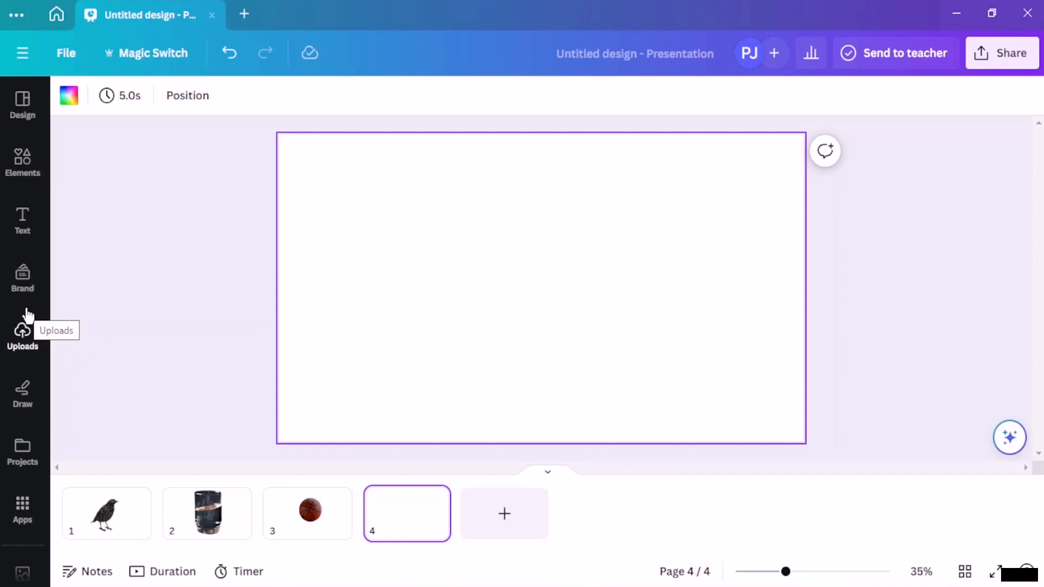
pyautogui.click(36, 172)
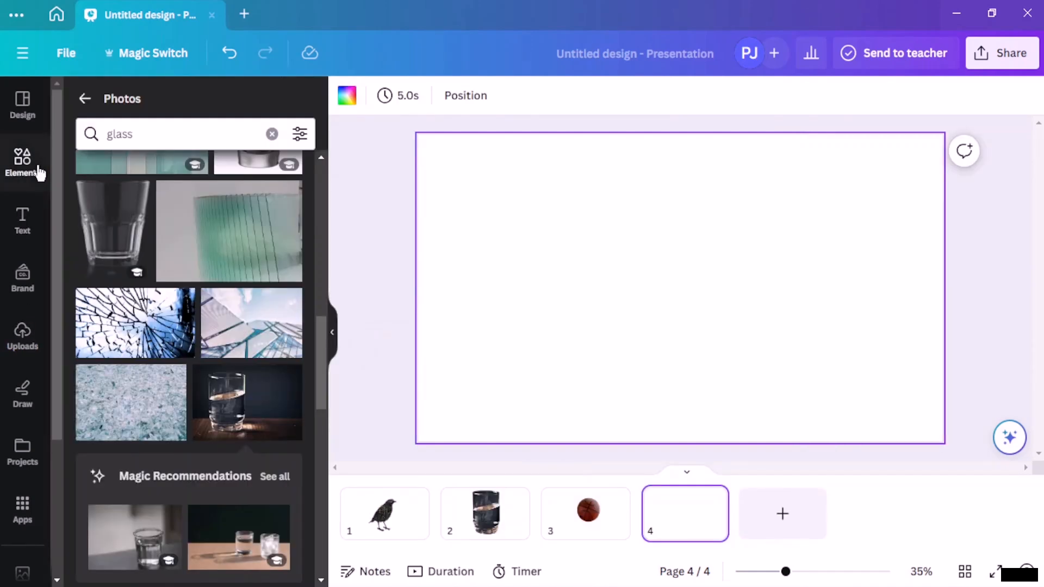
pyautogui.scroll(-5, 101, 250)
pyautogui.click(272, 134)
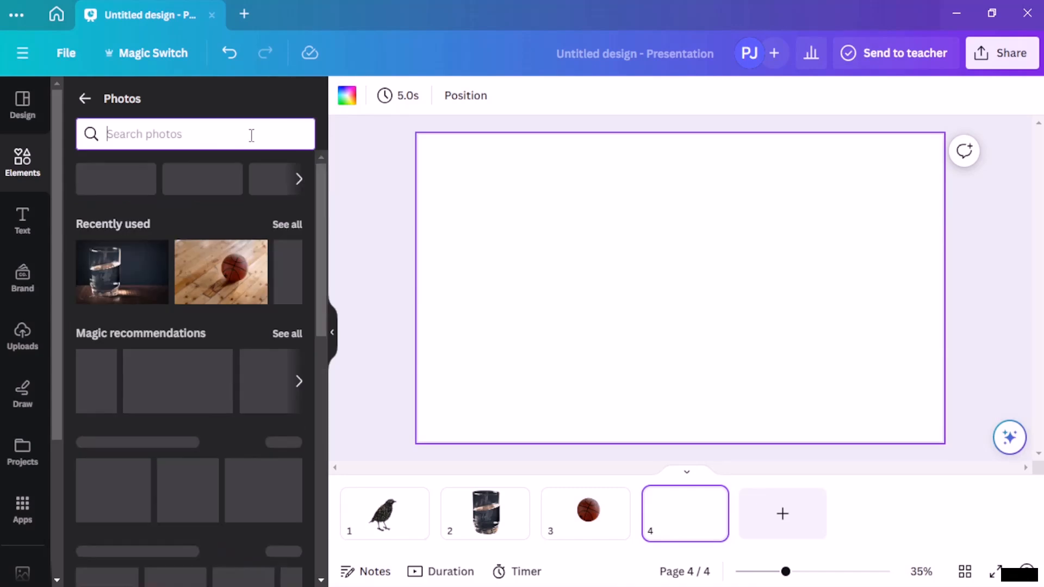
pyautogui.write('human')
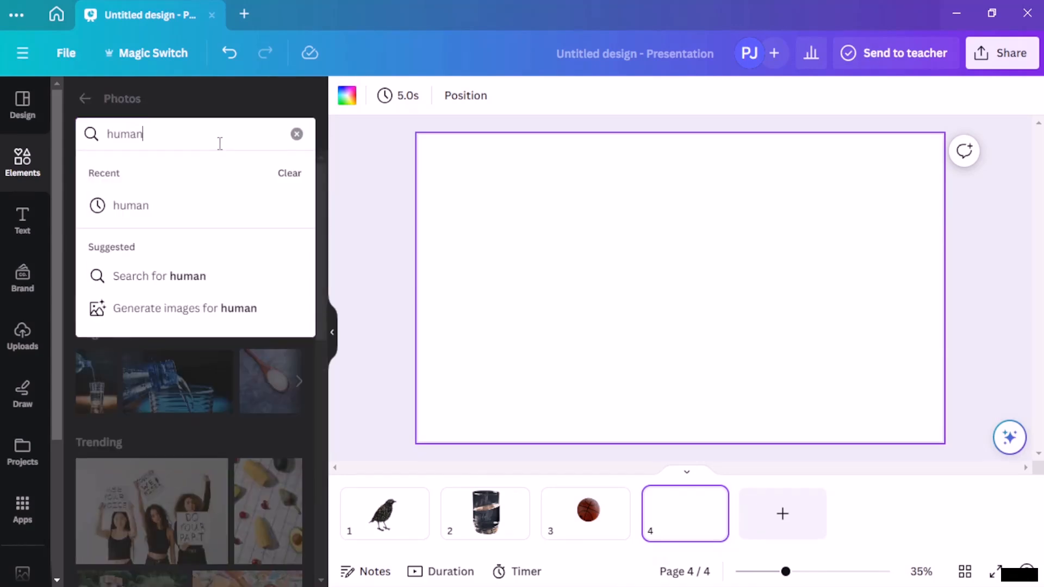
pyautogui.press('Return')
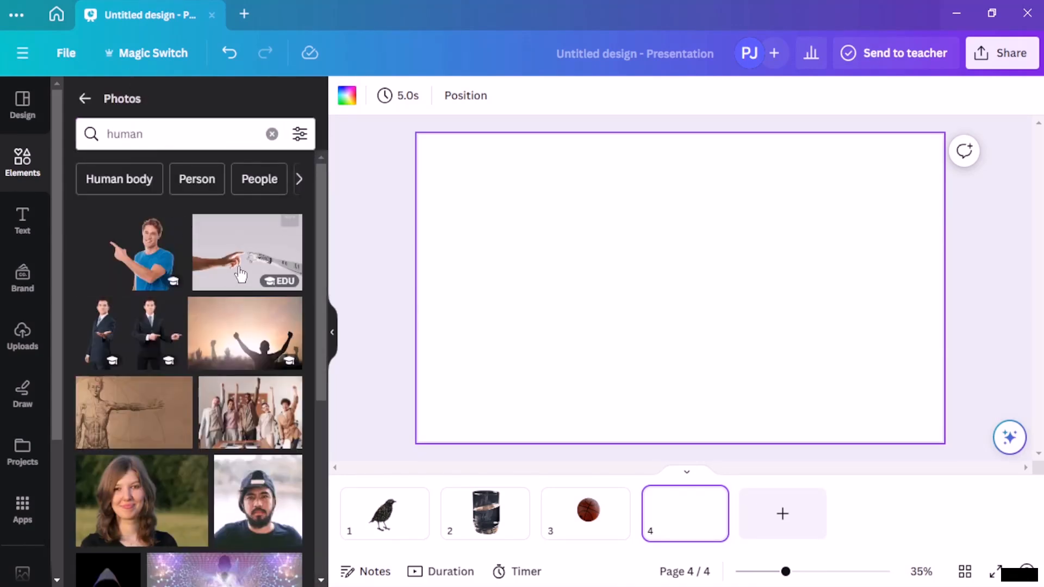
# Insert the photo of the smiling woman holding a grey cat on page 4.
pyautogui.scroll(-2, 237, 275)
pyautogui.scroll(-2, 217, 326)
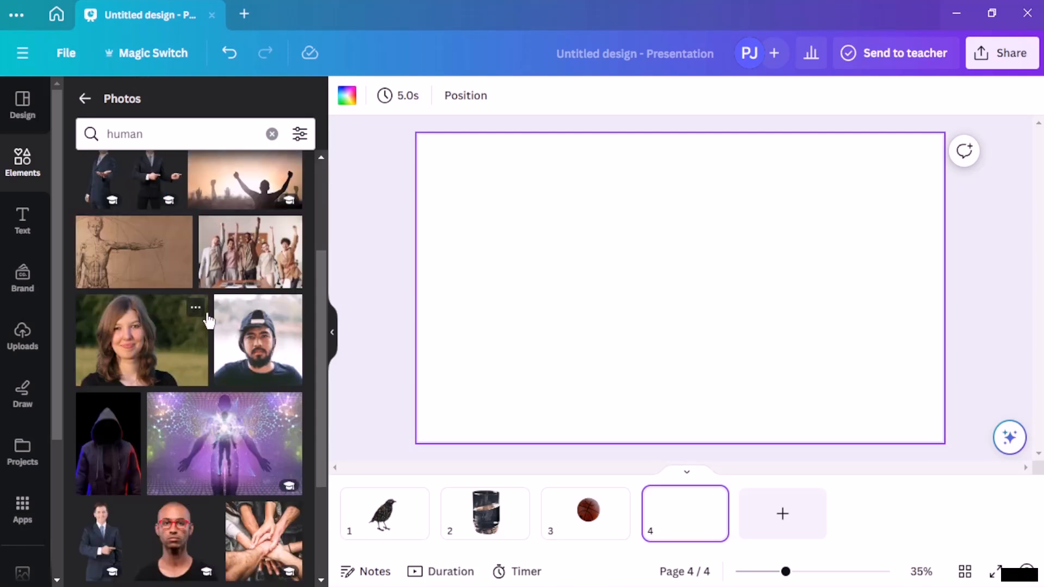
pyautogui.scroll(-2, 231, 256)
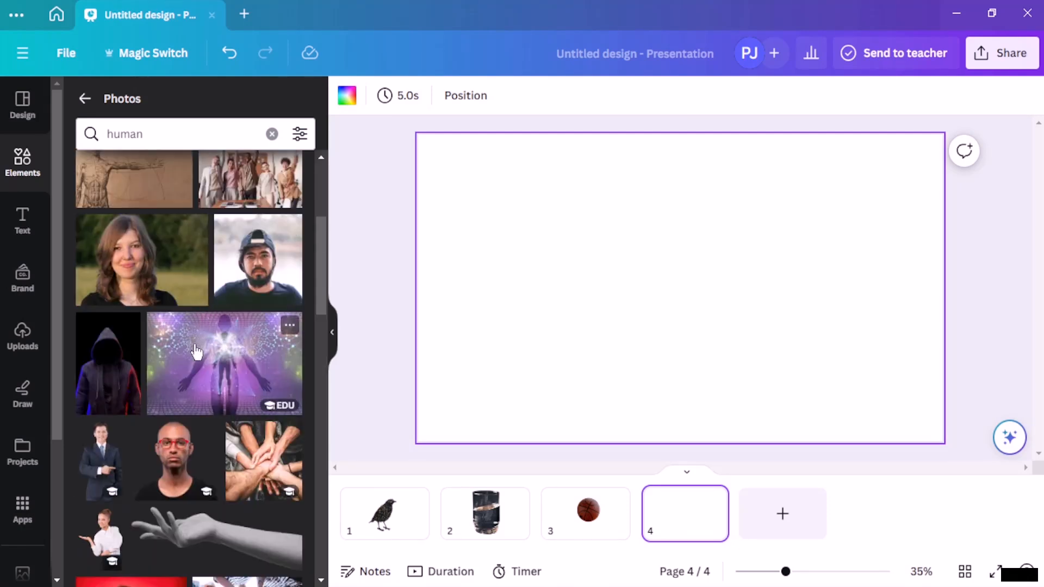
pyautogui.scroll(-2, 201, 347)
pyautogui.scroll(-10, 193, 370)
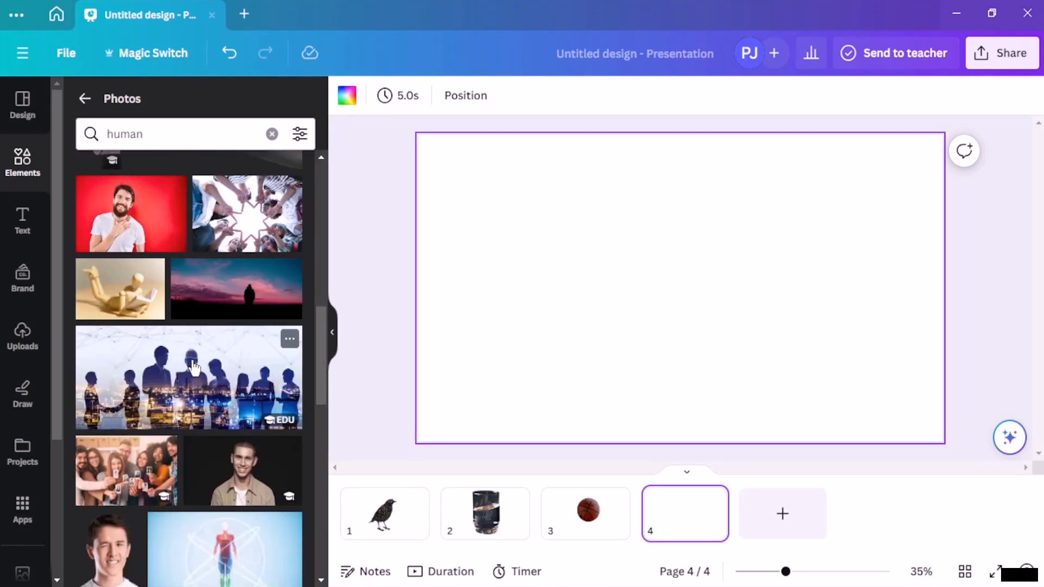
pyautogui.scroll(-8, 179, 373)
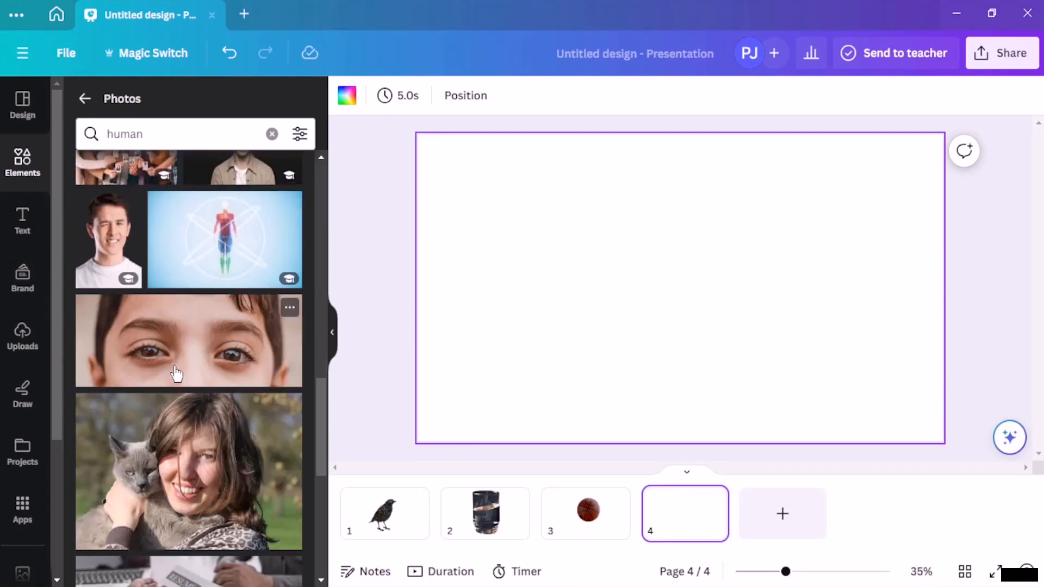
pyautogui.click(205, 251)
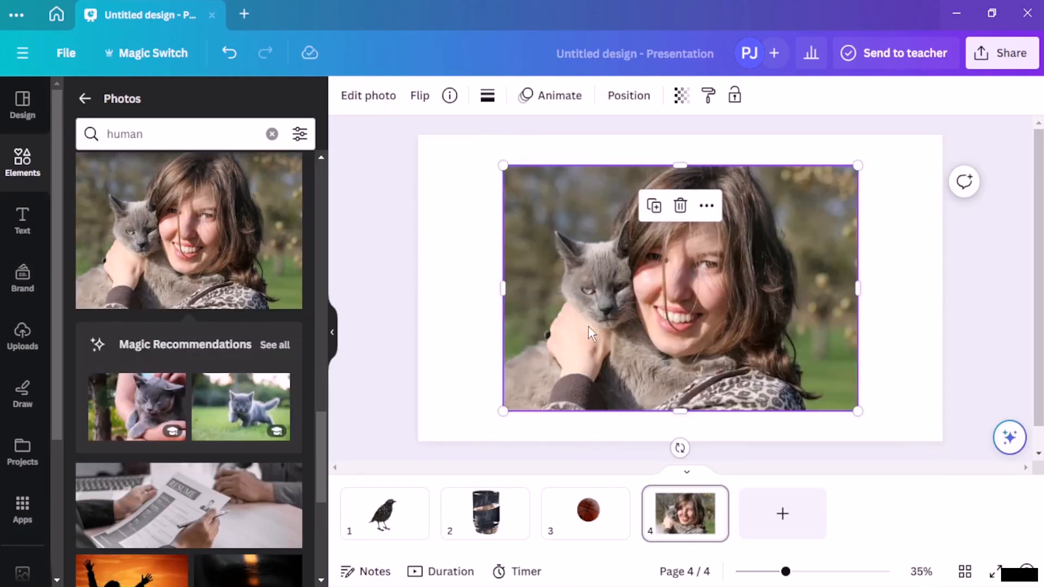
# Enlarge the photo of the woman and cat to the full page height and remove its background with BG Remover.
pyautogui.moveTo(504, 174); pyautogui.dragTo(465, 143)
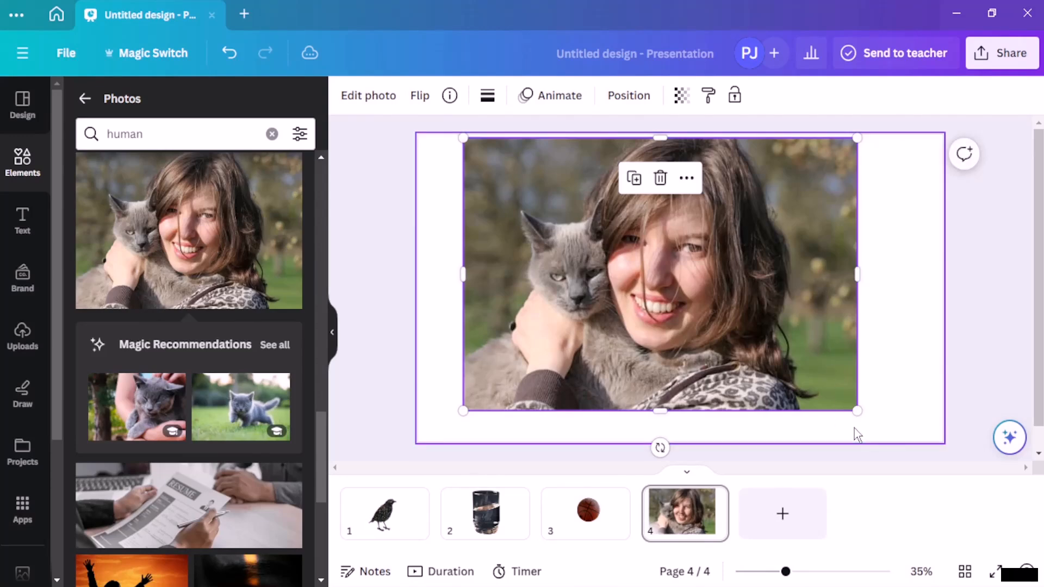
pyautogui.moveTo(859, 410); pyautogui.dragTo(902, 442)
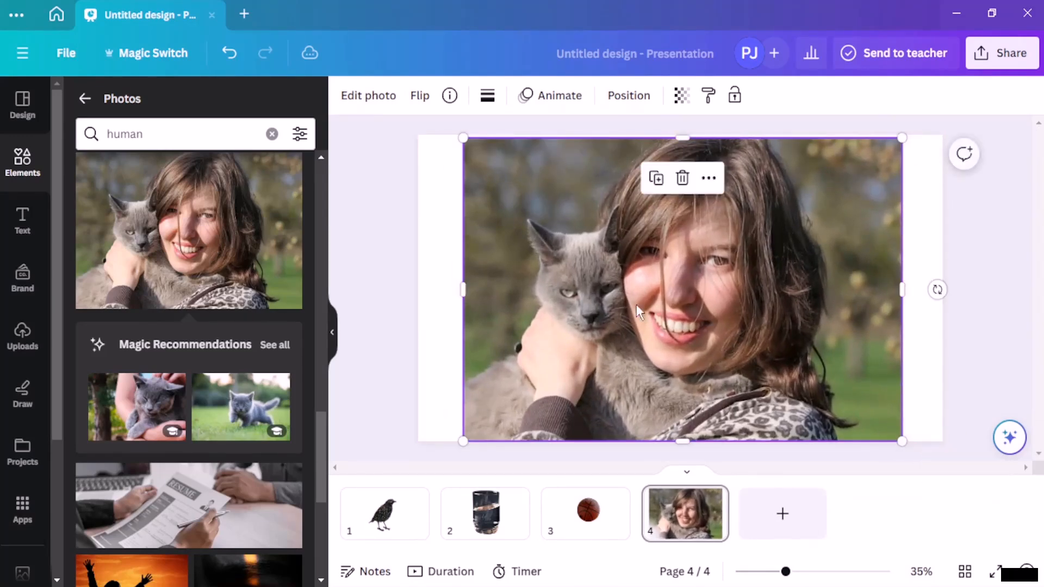
pyautogui.click(372, 95)
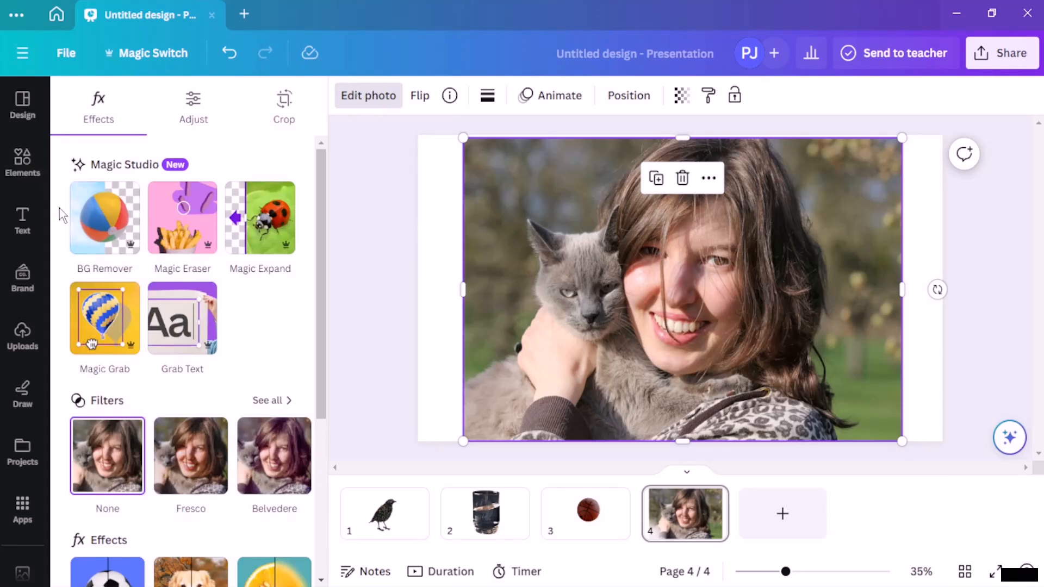
pyautogui.click(98, 212)
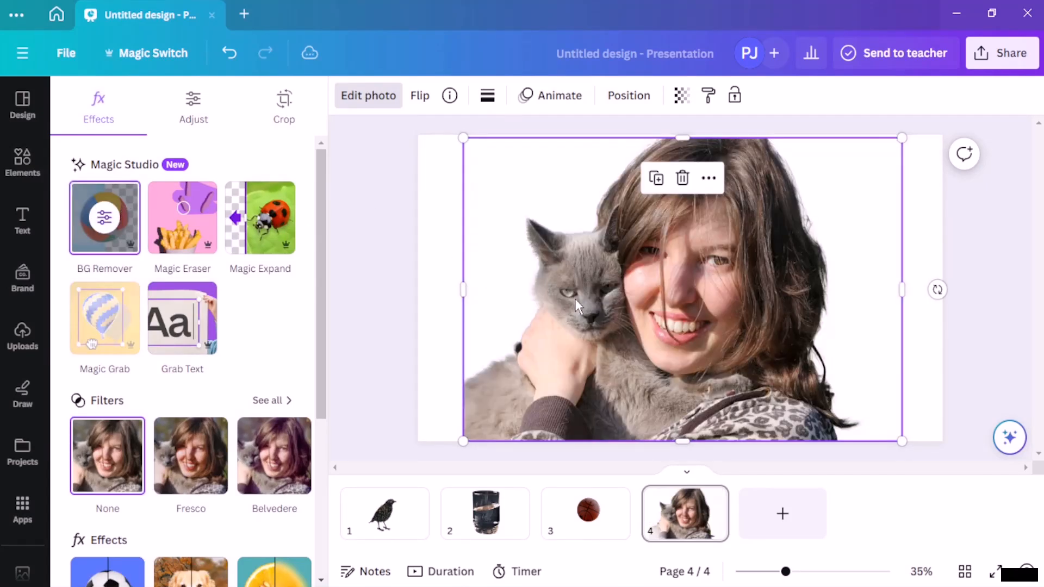
# Add a fifth page and insert the photo of the person leaning on the edge of a pool in the jungle.
pyautogui.click(782, 514)
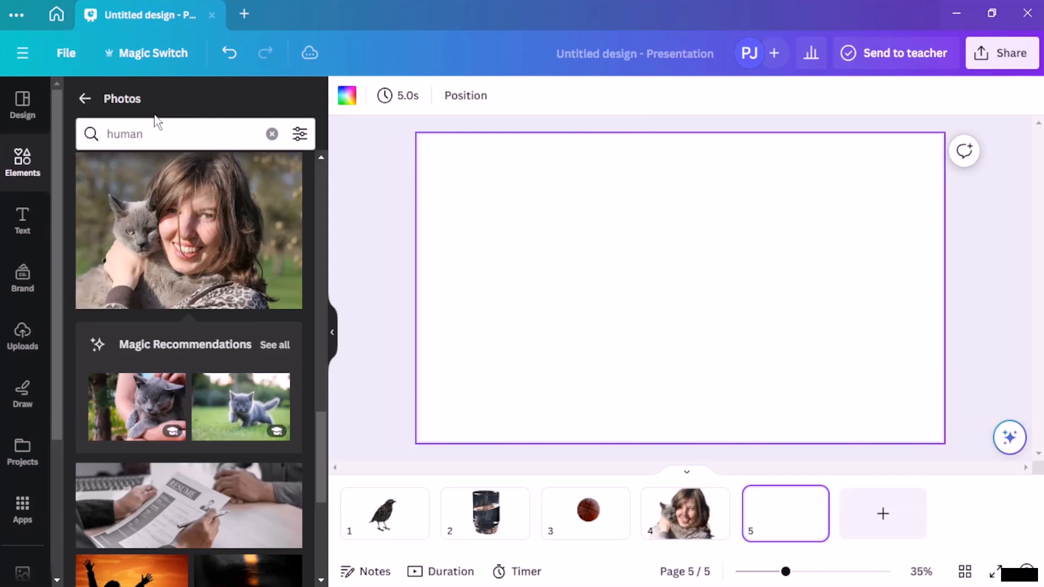
pyautogui.scroll(-9, 250, 337)
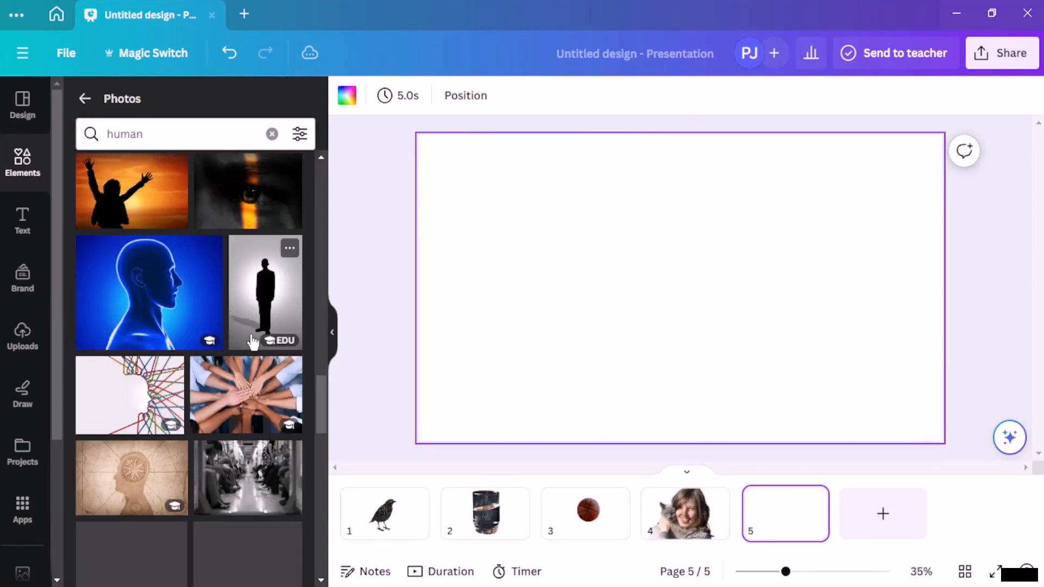
pyautogui.scroll(-7, 252, 342)
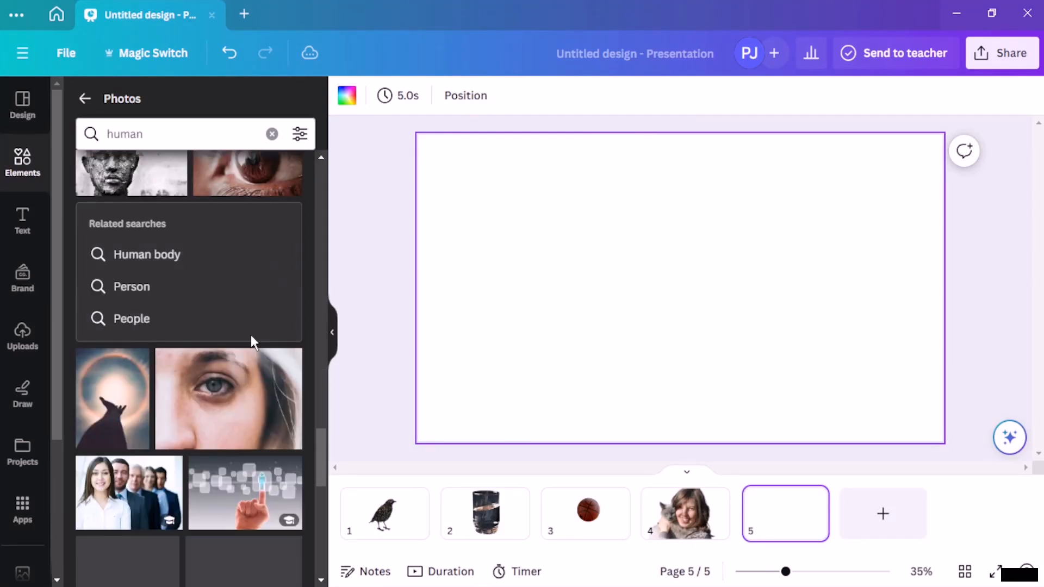
pyautogui.scroll(-5, 253, 342)
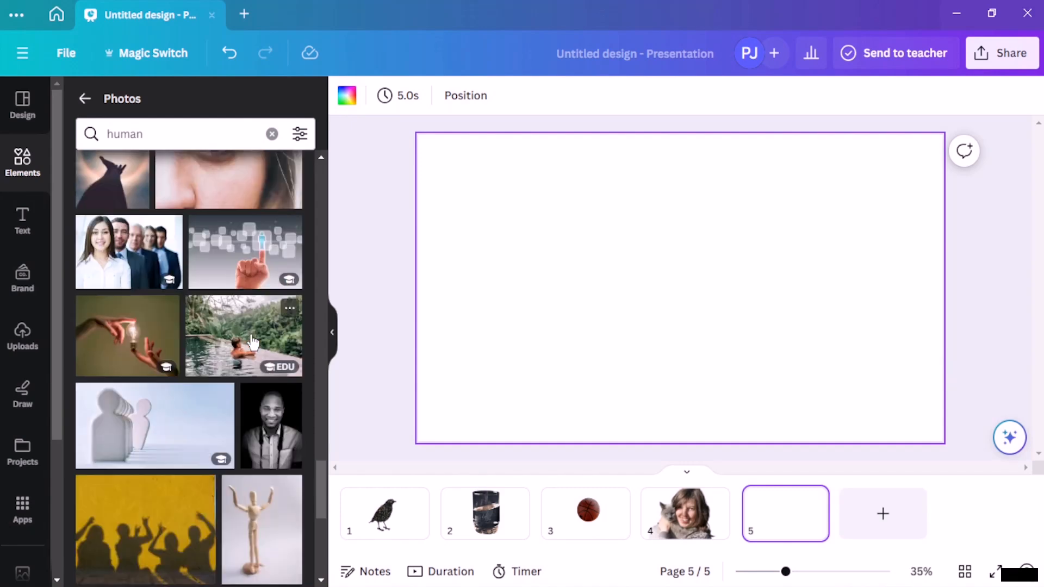
pyautogui.click(253, 341)
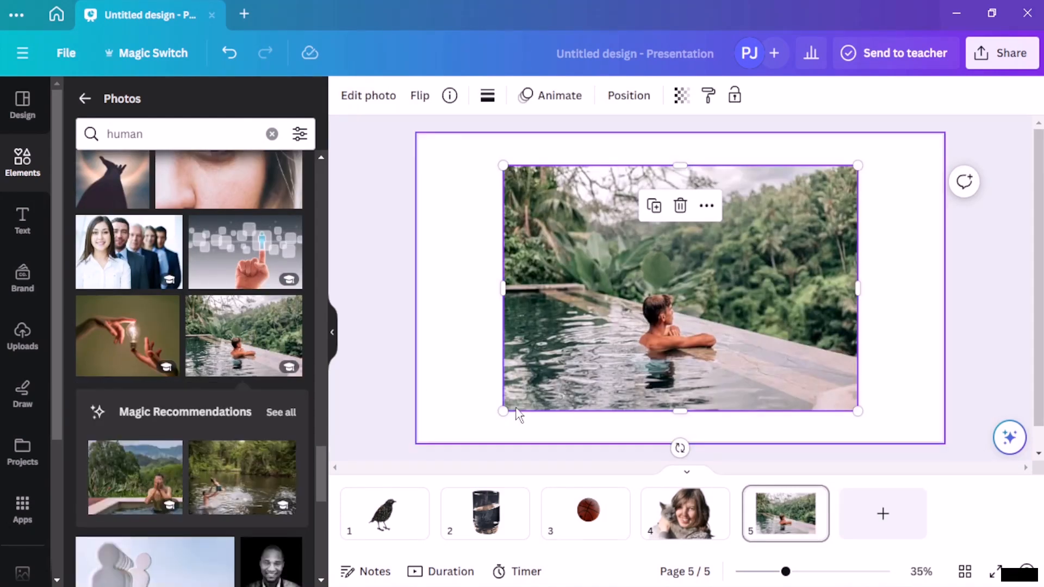
# Enlarge the pool photo to the full page height and remove its background with BG Remover.
pyautogui.moveTo(501, 166); pyautogui.dragTo(449, 155)
pyautogui.moveTo(859, 411); pyautogui.dragTo(906, 433)
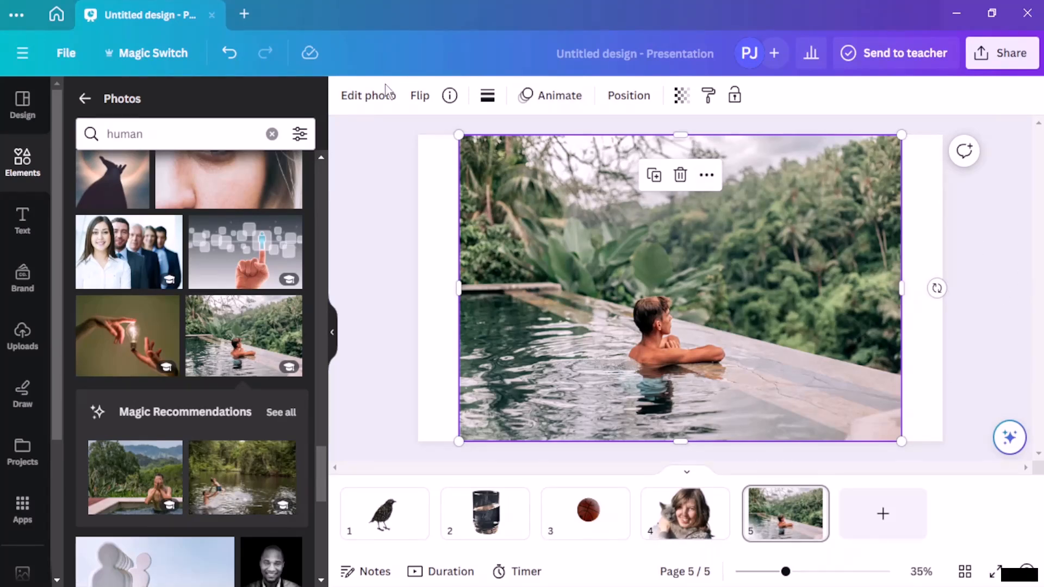
pyautogui.click(368, 95)
pyautogui.click(131, 216)
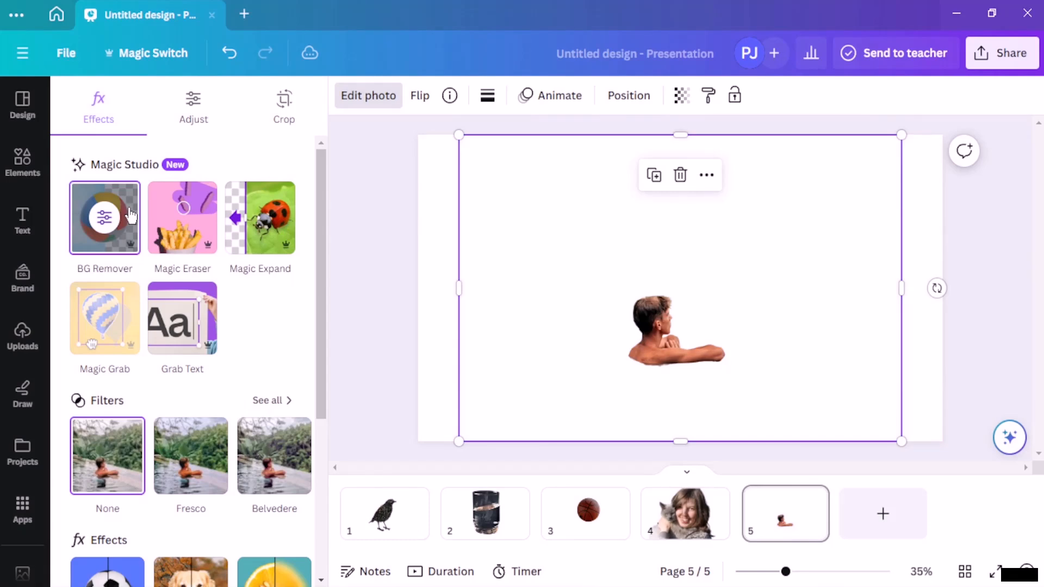
# Add a sixth page and insert the photo of five cheering colleagues with raised fists behind a desk.
pyautogui.click(905, 524)
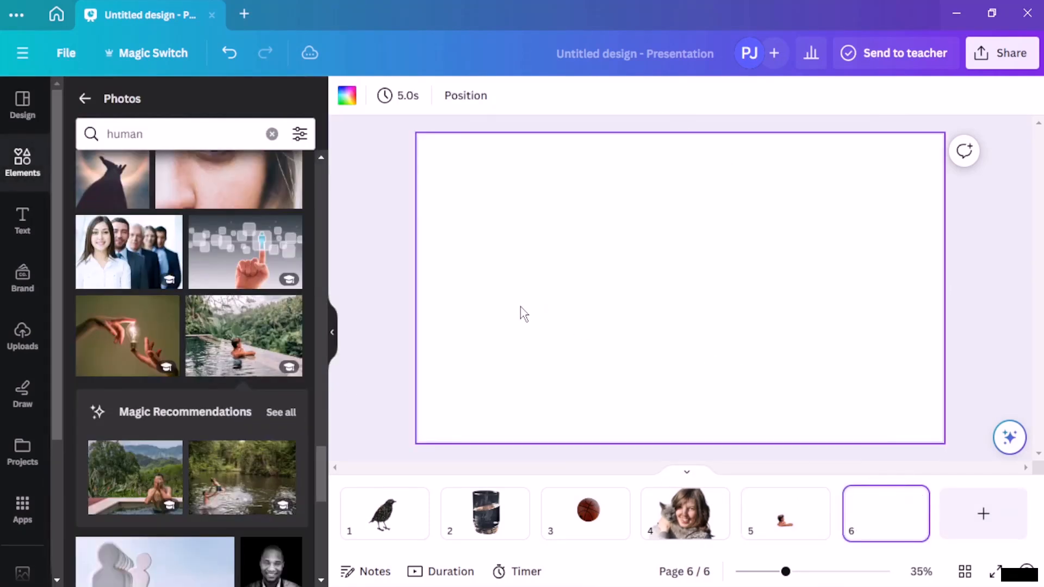
pyautogui.scroll(-10, 218, 310)
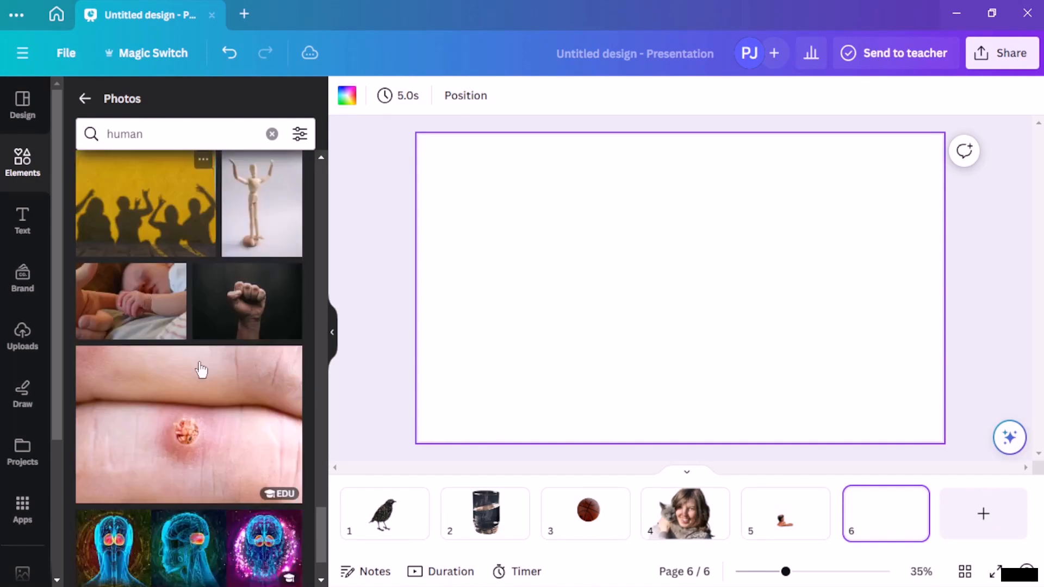
pyautogui.scroll(-10, 202, 370)
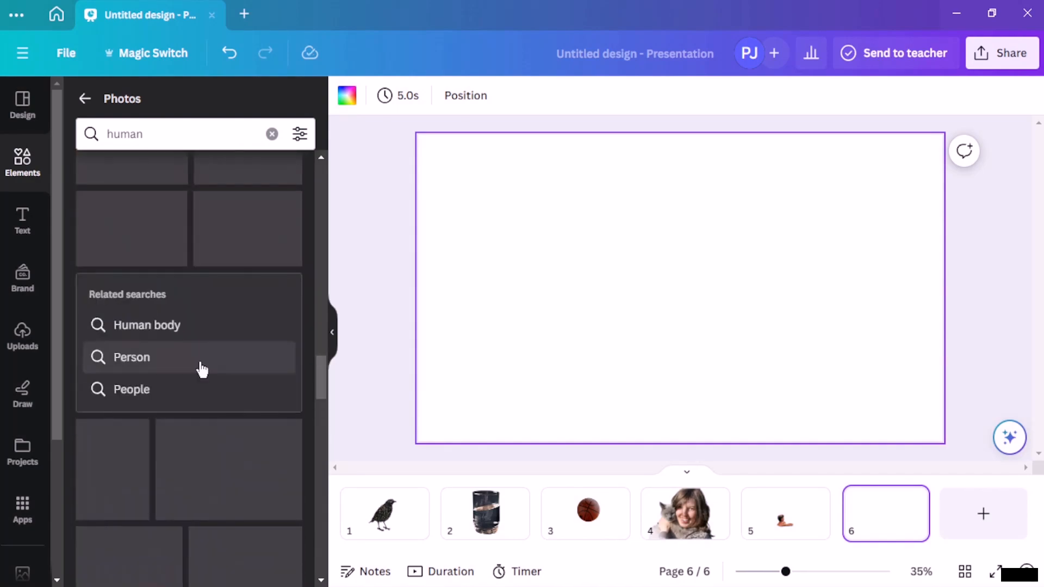
pyautogui.scroll(5, 201, 370)
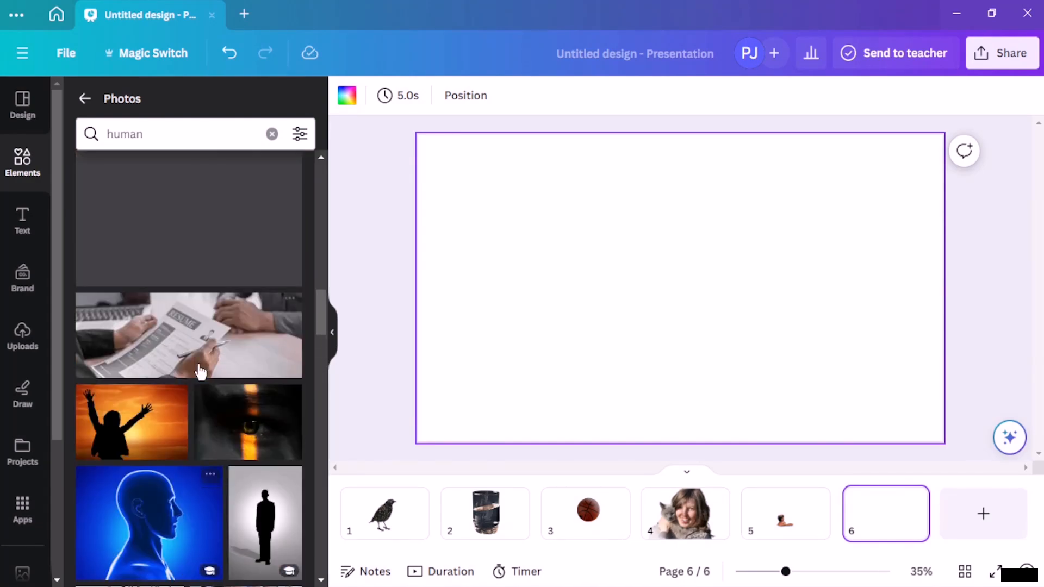
pyautogui.scroll(3, 200, 371)
pyautogui.scroll(3, 198, 371)
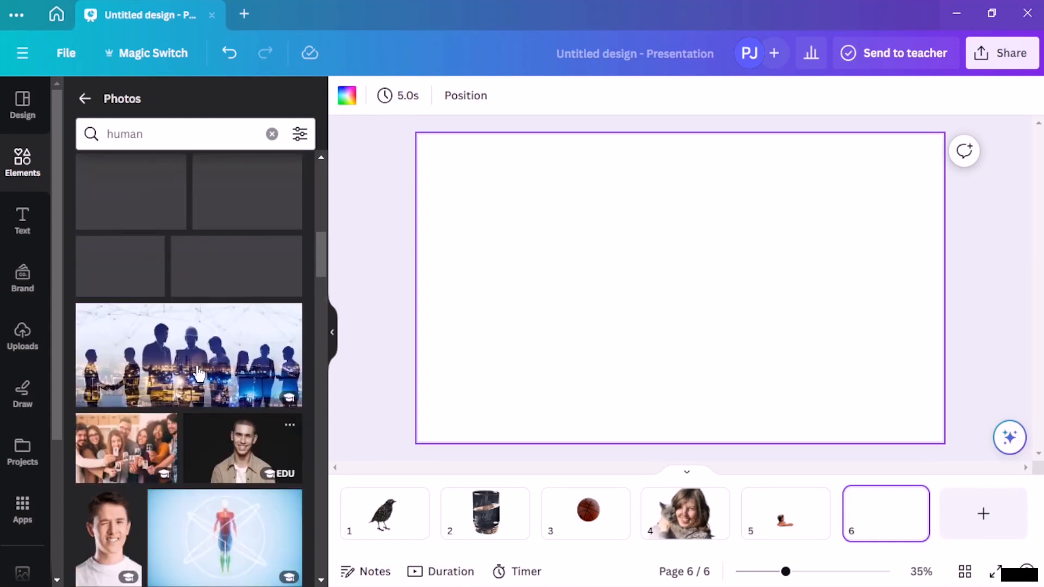
pyautogui.scroll(3, 112, 484)
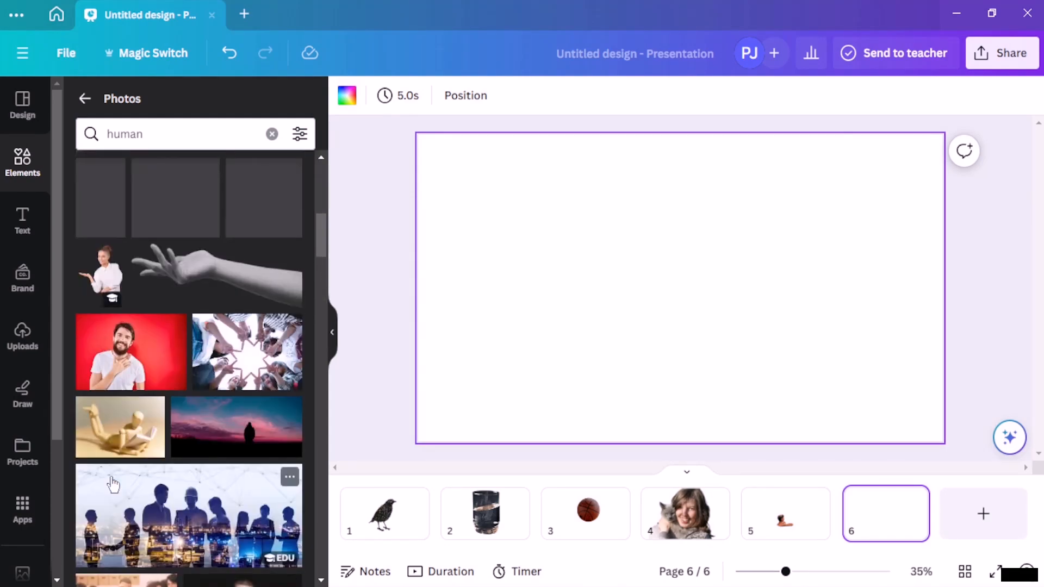
pyautogui.scroll(6, 113, 483)
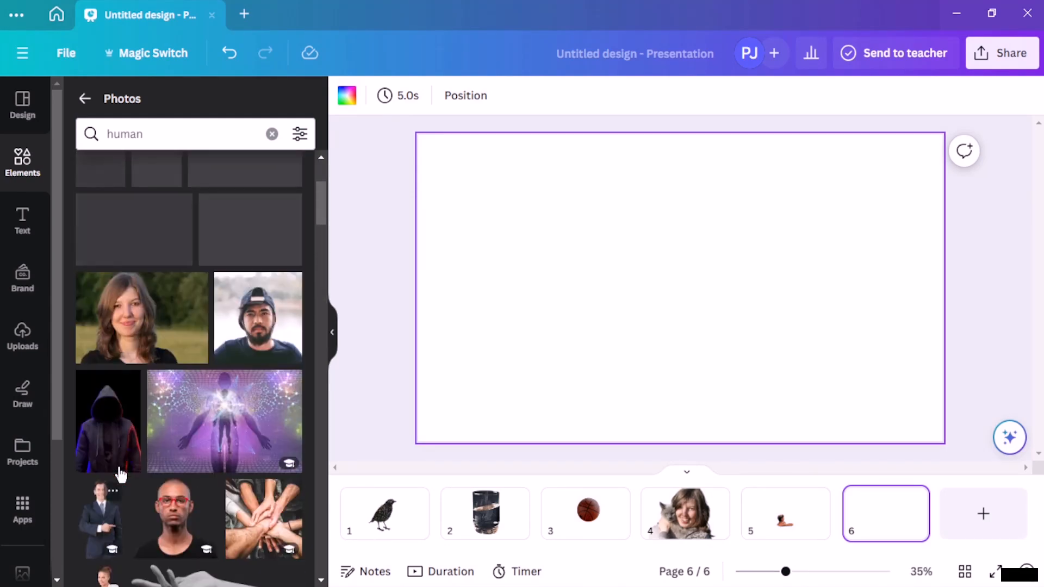
pyautogui.scroll(5, 117, 469)
pyautogui.click(239, 390)
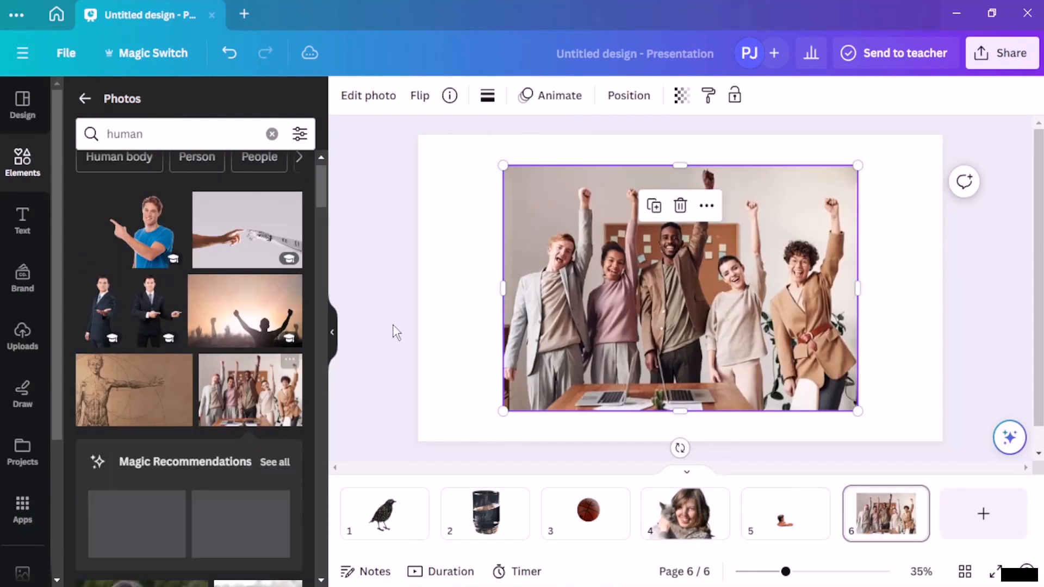
# Remove the background of the cheering colleagues photo on page 6 with BG Remover.
pyautogui.click(375, 96)
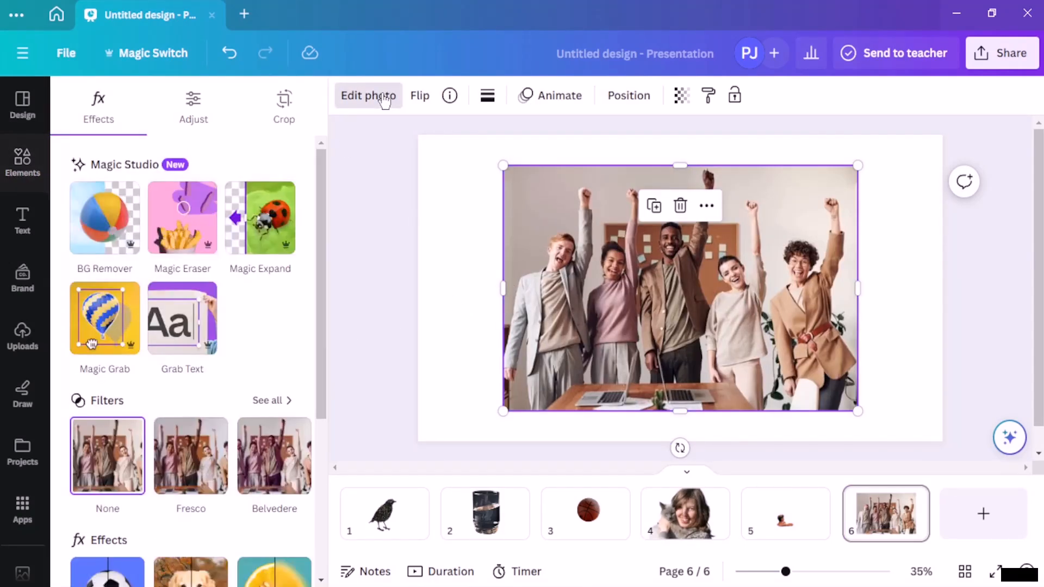
pyautogui.click(103, 238)
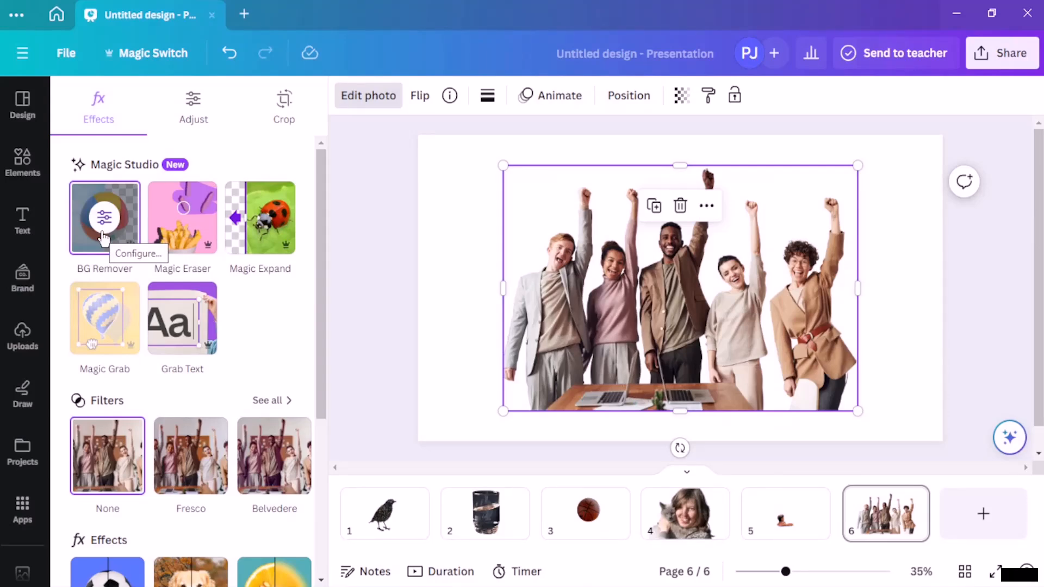
# Brush over the raised arm and torso of the leftmost colleague on page 6 with Magic Eraser.
pyautogui.click(207, 242)
pyautogui.moveTo(537, 225); pyautogui.dragTo(474, 246)
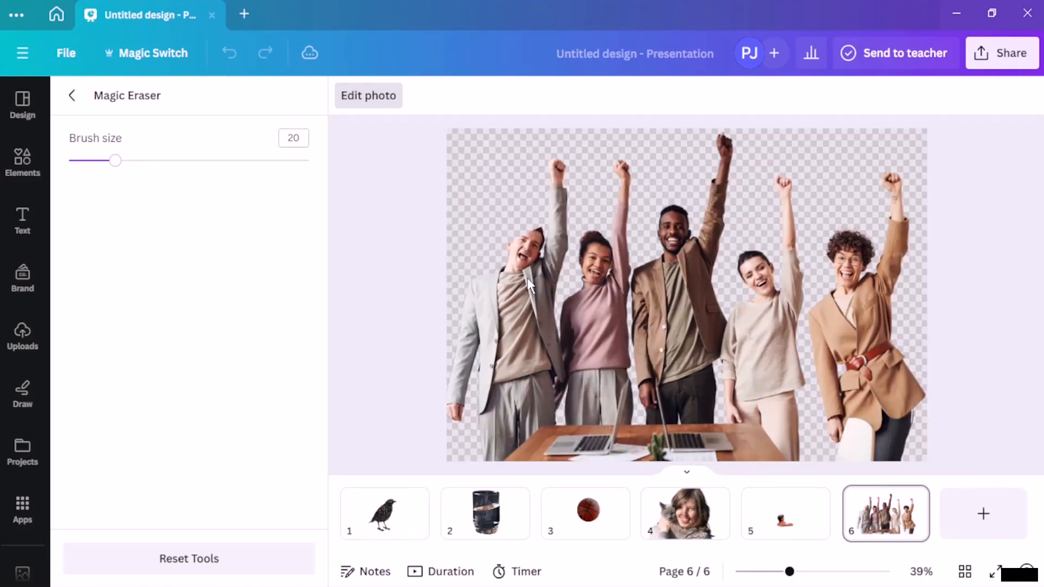
pyautogui.moveTo(555, 160)
pyautogui.mouseDown()
pyautogui.moveTo(534, 304)
pyautogui.moveTo(458, 456)
pyautogui.mouseUp()
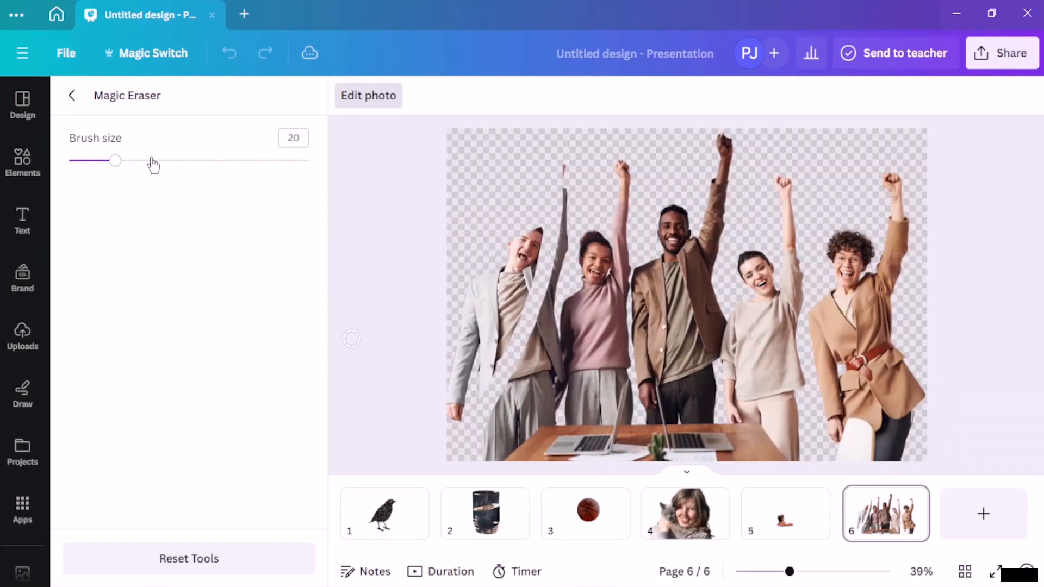
pyautogui.click(73, 96)
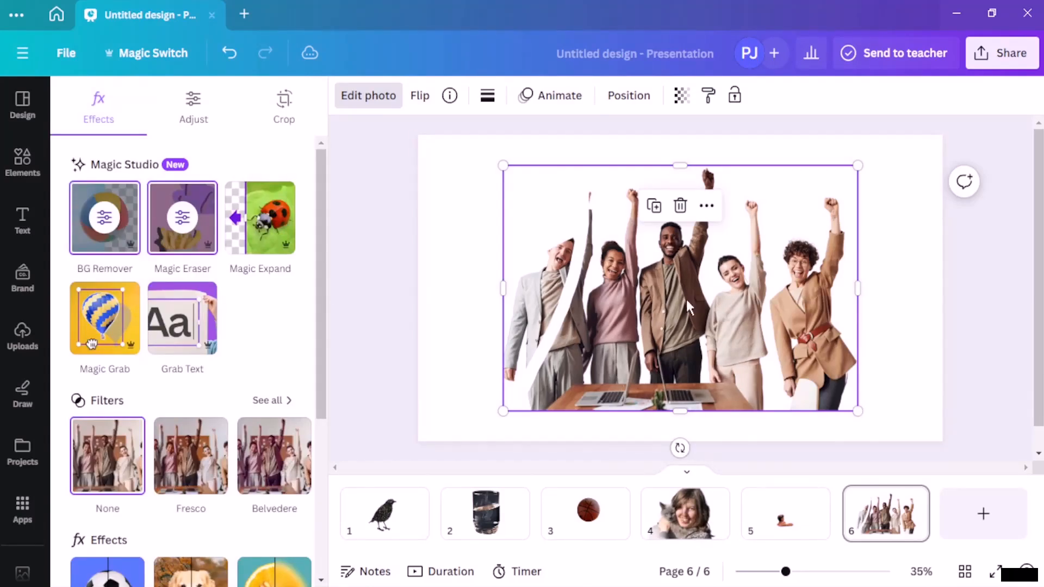
# Replace the cheering colleagues photo on page 6 with the photo of a human hand reaching toward a robot hand.
pyautogui.press('Delete')
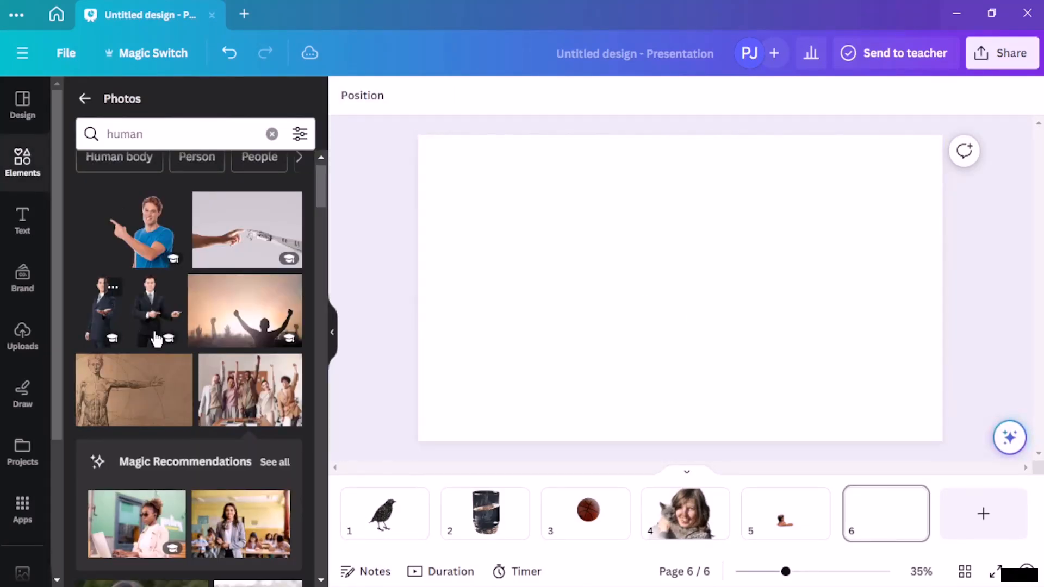
pyautogui.click(246, 234)
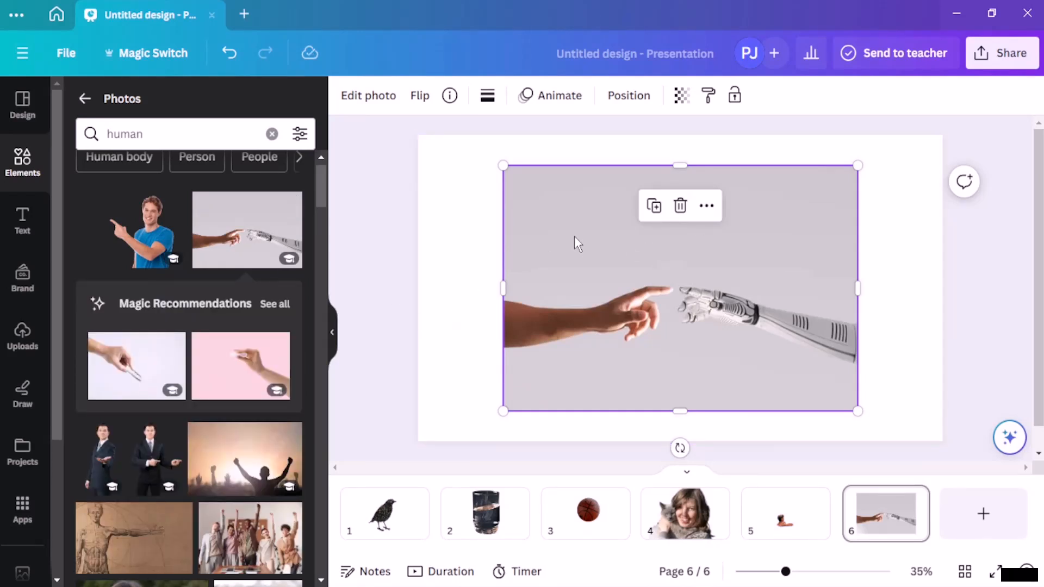
# Brush over the grey background above the two hands with Magic Eraser.
pyautogui.click(392, 104)
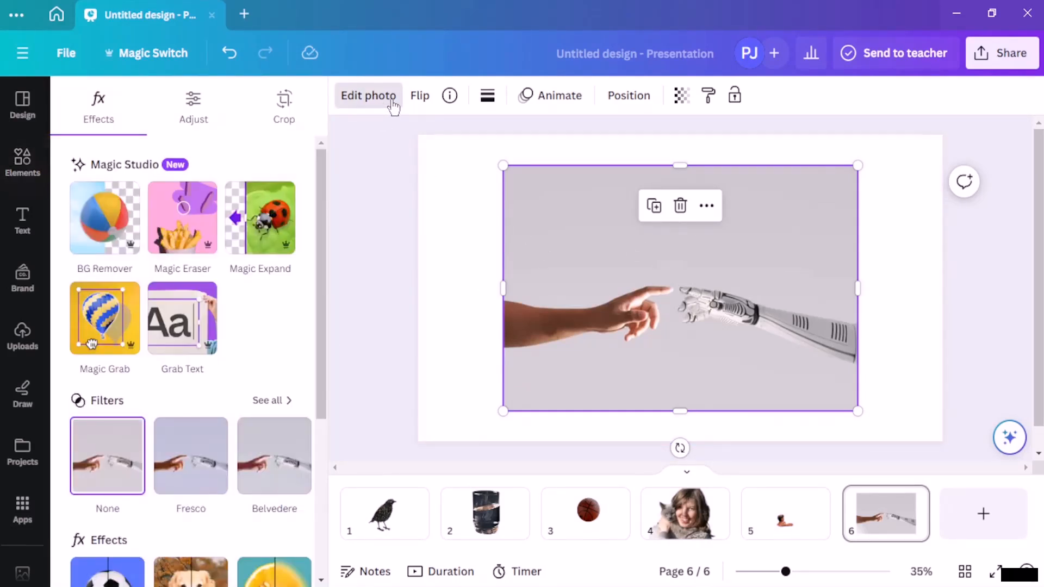
pyautogui.click(199, 202)
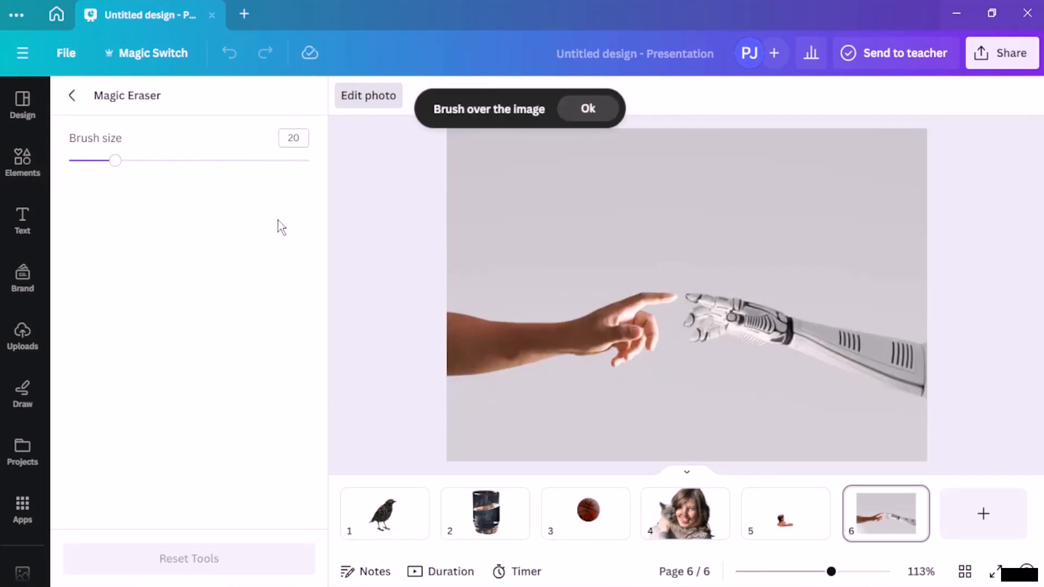
pyautogui.moveTo(468, 209)
pyautogui.mouseDown()
pyautogui.moveTo(883, 225)
pyautogui.moveTo(654, 188)
pyautogui.moveTo(811, 179)
pyautogui.moveTo(497, 173)
pyautogui.moveTo(686, 198)
pyautogui.moveTo(735, 255)
pyautogui.moveTo(706, 261)
pyautogui.moveTo(945, 250)
pyautogui.moveTo(957, 155)
pyautogui.moveTo(876, 127)
pyautogui.moveTo(631, 134)
pyautogui.moveTo(569, 150)
pyautogui.moveTo(485, 150)
pyautogui.moveTo(535, 140)
pyautogui.moveTo(461, 131)
pyautogui.mouseUp()
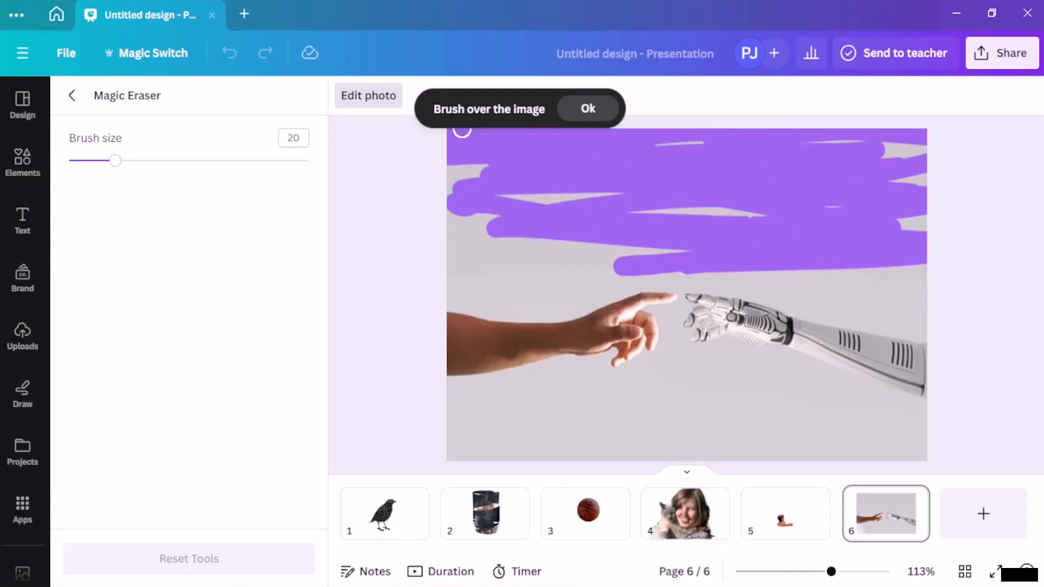
pyautogui.moveTo(387, 158)
pyautogui.mouseDown()
pyautogui.moveTo(335, 254)
pyautogui.moveTo(400, 266)
pyautogui.moveTo(558, 259)
pyautogui.moveTo(642, 210)
pyautogui.moveTo(485, 197)
pyautogui.moveTo(571, 185)
pyautogui.moveTo(591, 142)
pyautogui.moveTo(648, 142)
pyautogui.moveTo(789, 173)
pyautogui.moveTo(797, 197)
pyautogui.moveTo(850, 245)
pyautogui.moveTo(816, 273)
pyautogui.moveTo(848, 277)
pyautogui.moveTo(788, 285)
pyautogui.mouseUp()
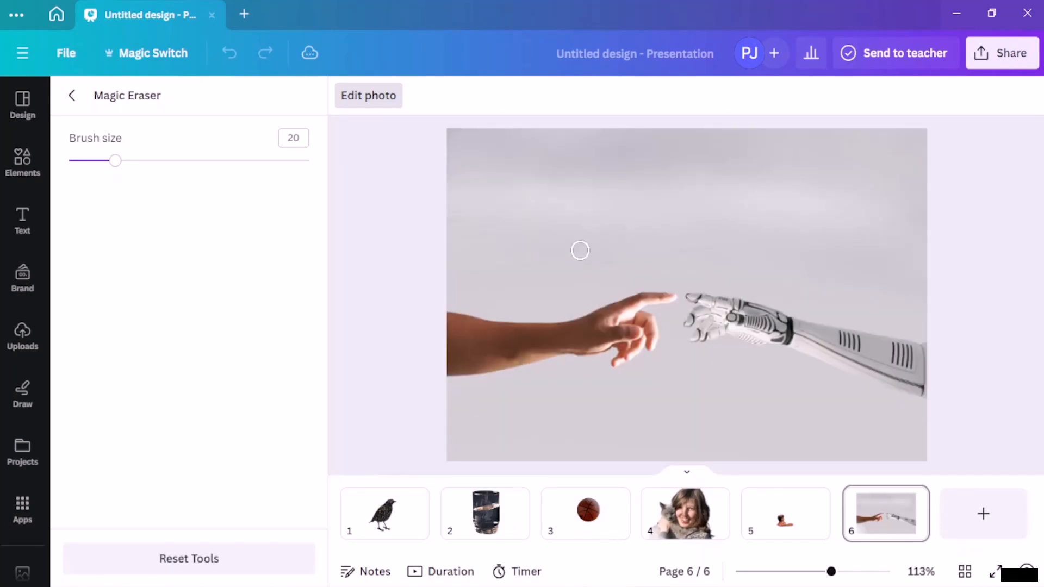
pyautogui.moveTo(529, 161); pyautogui.dragTo(379, 220)
# Erase the robot arm and brush over the area where it was with Magic Eraser.
pyautogui.moveTo(692, 289)
pyautogui.mouseDown()
pyautogui.moveTo(694, 350)
pyautogui.moveTo(708, 283)
pyautogui.moveTo(724, 276)
pyautogui.moveTo(716, 332)
pyautogui.moveTo(699, 353)
pyautogui.moveTo(709, 366)
pyautogui.moveTo(742, 337)
pyautogui.moveTo(750, 357)
pyautogui.moveTo(802, 292)
pyautogui.moveTo(805, 364)
pyautogui.moveTo(749, 360)
pyautogui.moveTo(746, 382)
pyautogui.moveTo(786, 309)
pyautogui.moveTo(746, 329)
pyautogui.moveTo(823, 329)
pyautogui.moveTo(829, 388)
pyautogui.moveTo(893, 299)
pyautogui.moveTo(870, 351)
pyautogui.moveTo(836, 358)
pyautogui.moveTo(815, 342)
pyautogui.moveTo(864, 307)
pyautogui.moveTo(837, 369)
pyautogui.moveTo(840, 339)
pyautogui.moveTo(868, 393)
pyautogui.moveTo(913, 328)
pyautogui.moveTo(922, 393)
pyautogui.moveTo(924, 354)
pyautogui.mouseUp()
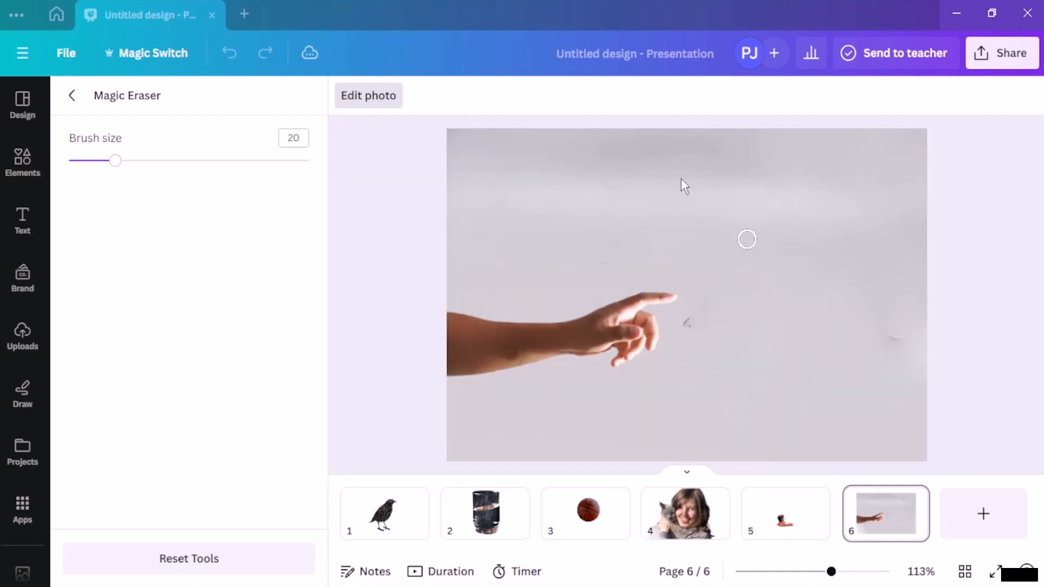
pyautogui.moveTo(739, 307)
pyautogui.mouseDown()
pyautogui.moveTo(736, 344)
pyautogui.moveTo(772, 353)
pyautogui.moveTo(789, 318)
pyautogui.mouseUp()
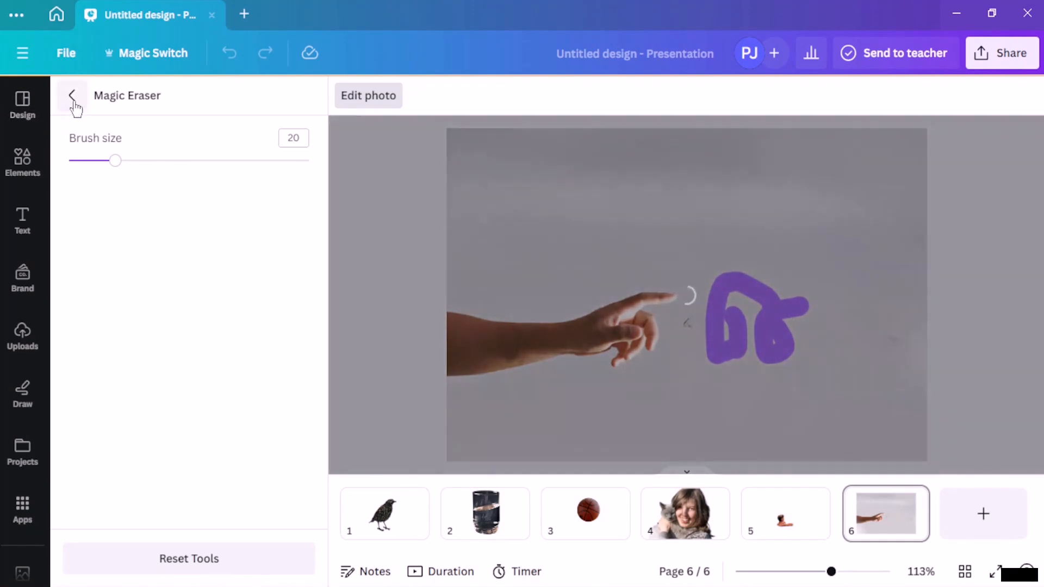
pyautogui.click(72, 95)
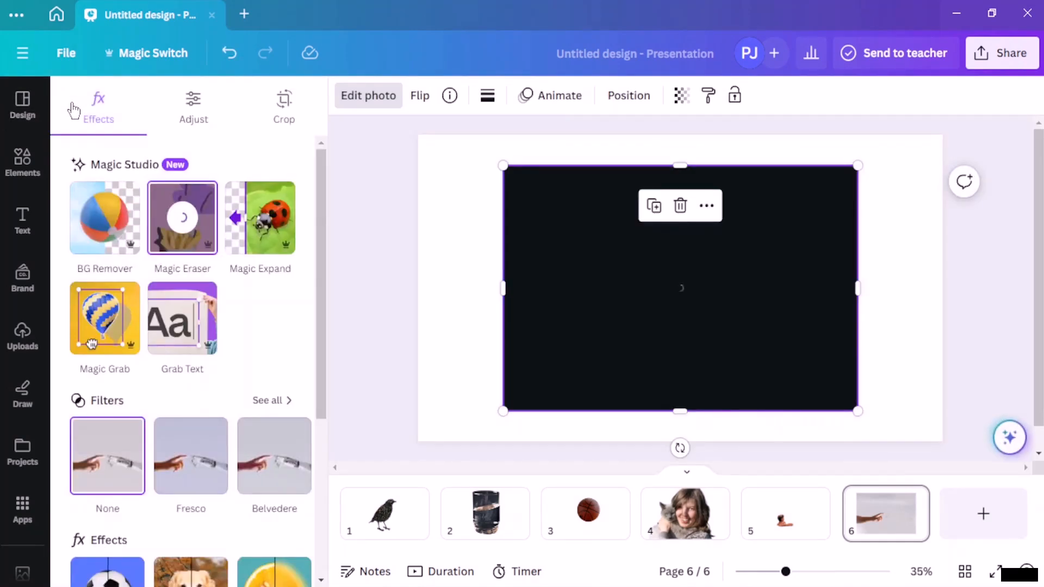
# Apply the Fresco filter to the hand photo.
pyautogui.click(194, 435)
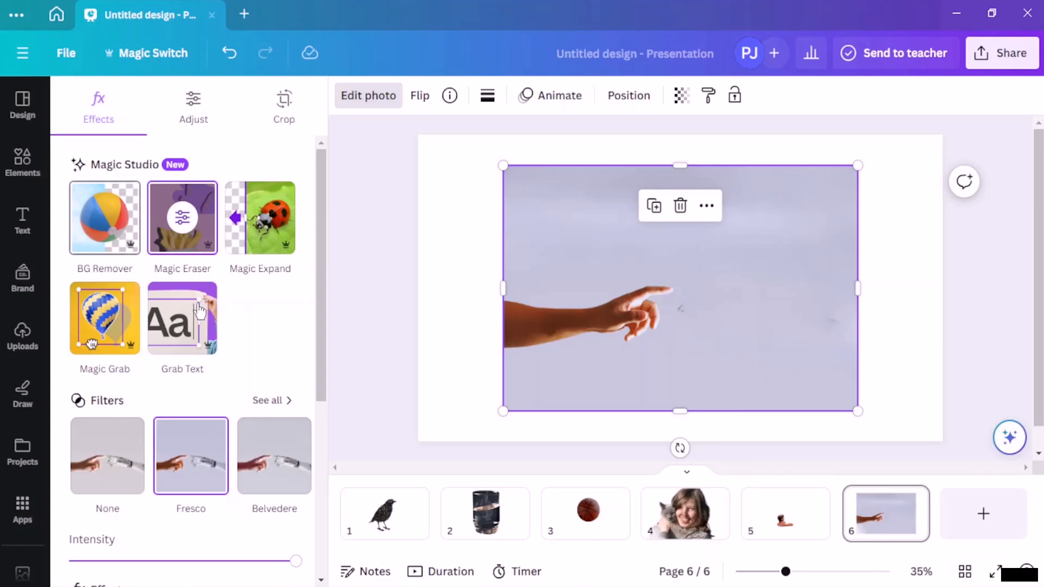
pyautogui.scroll(-5, 196, 313)
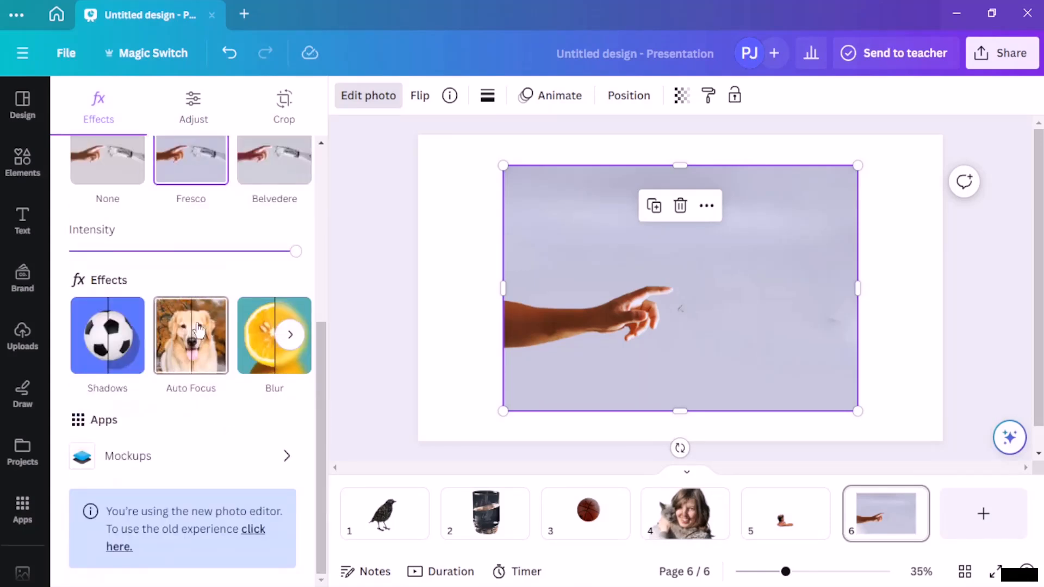
pyautogui.scroll(5, 217, 327)
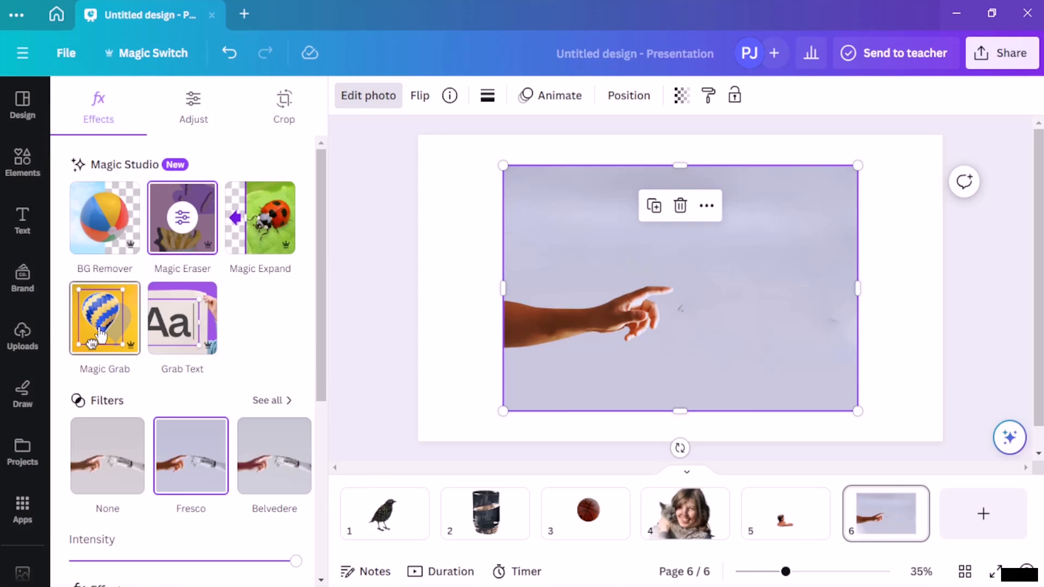
# Separate the human arm from its background with Magic Grab and reposition it at the photo's left edge, slightly above its original place.
pyautogui.click(100, 334)
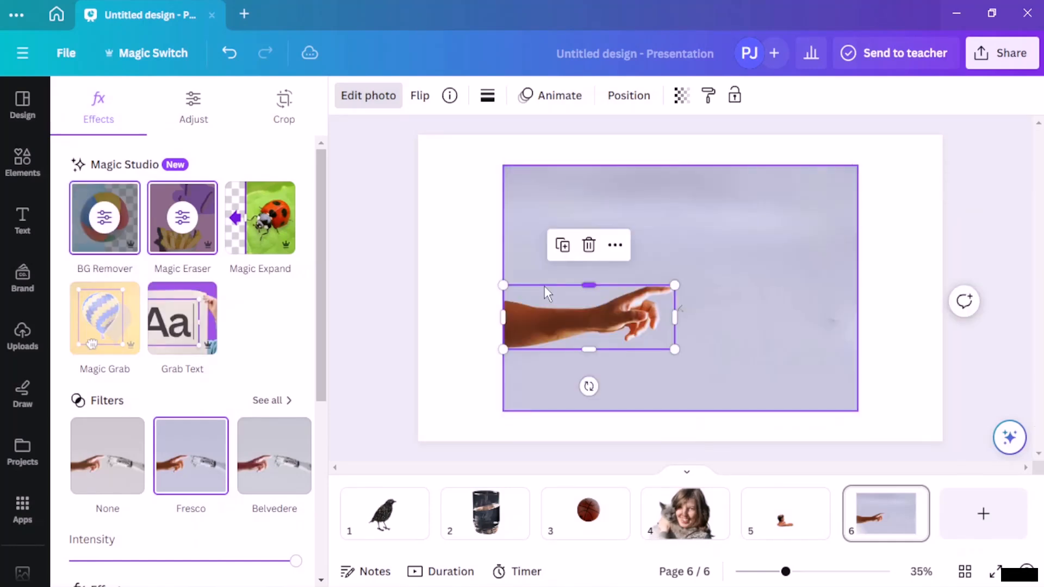
pyautogui.moveTo(543, 325); pyautogui.dragTo(625, 274)
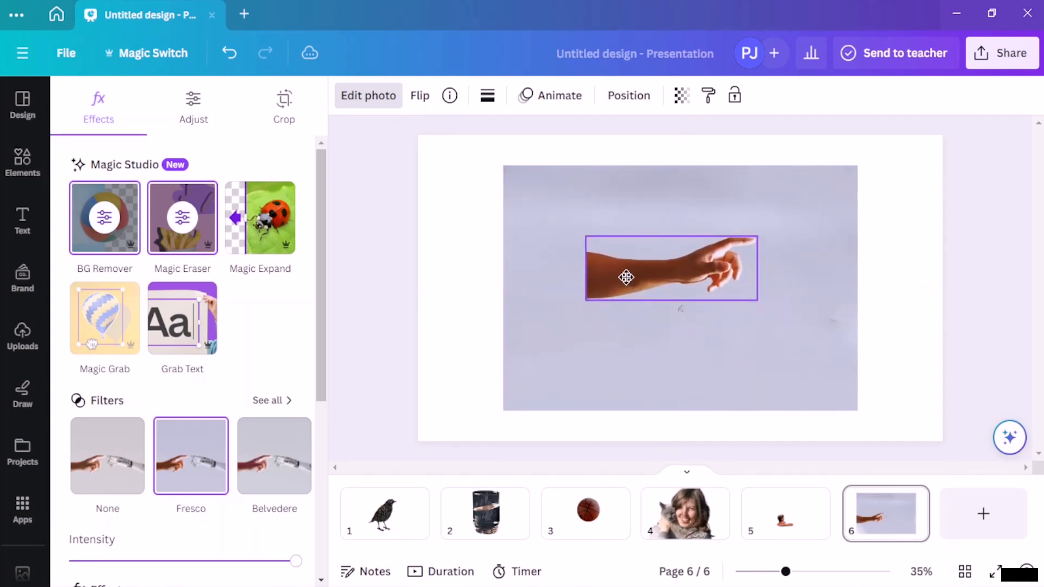
pyautogui.click(896, 254)
pyautogui.moveTo(704, 276); pyautogui.dragTo(692, 310)
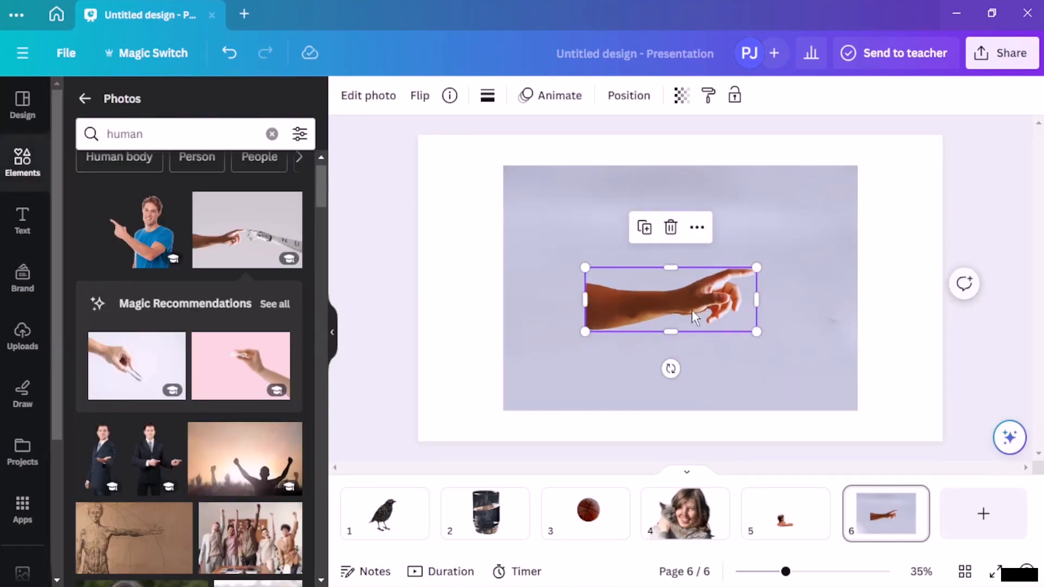
pyautogui.moveTo(693, 285); pyautogui.dragTo(611, 259)
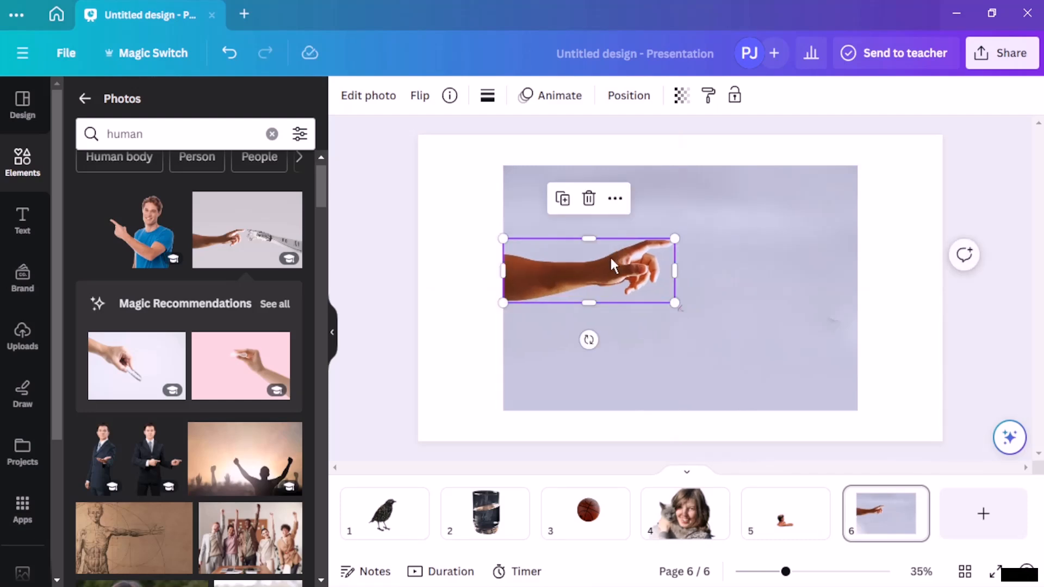